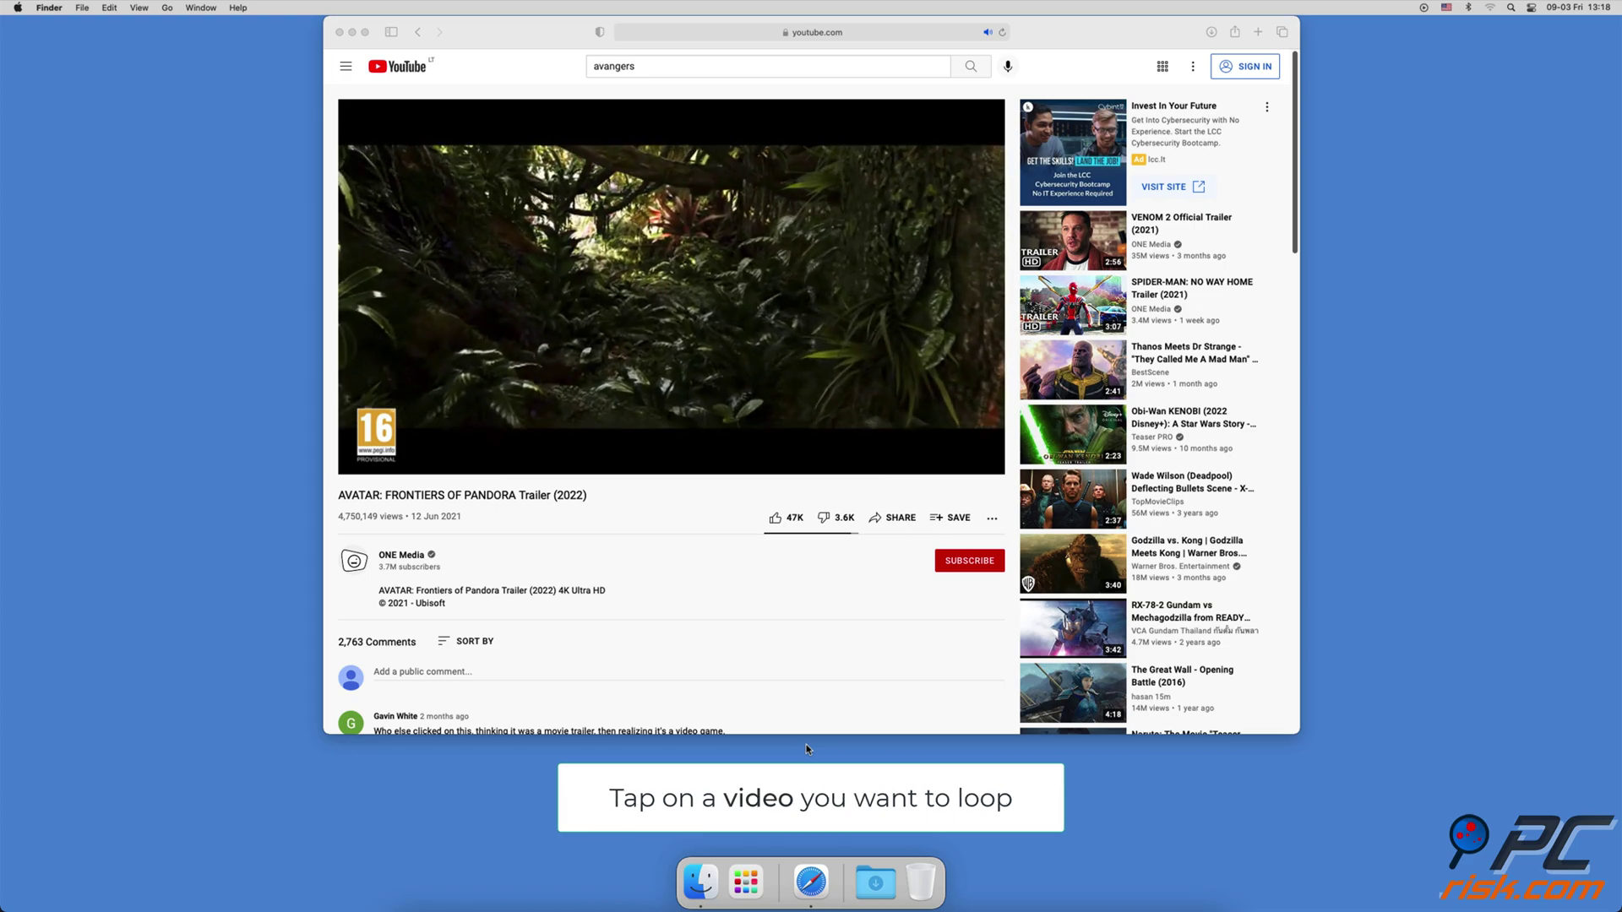
Enable Loop on the Avatar: Frontiers of Pandora trailer from the player's right-click menu.
right_click(769, 328)
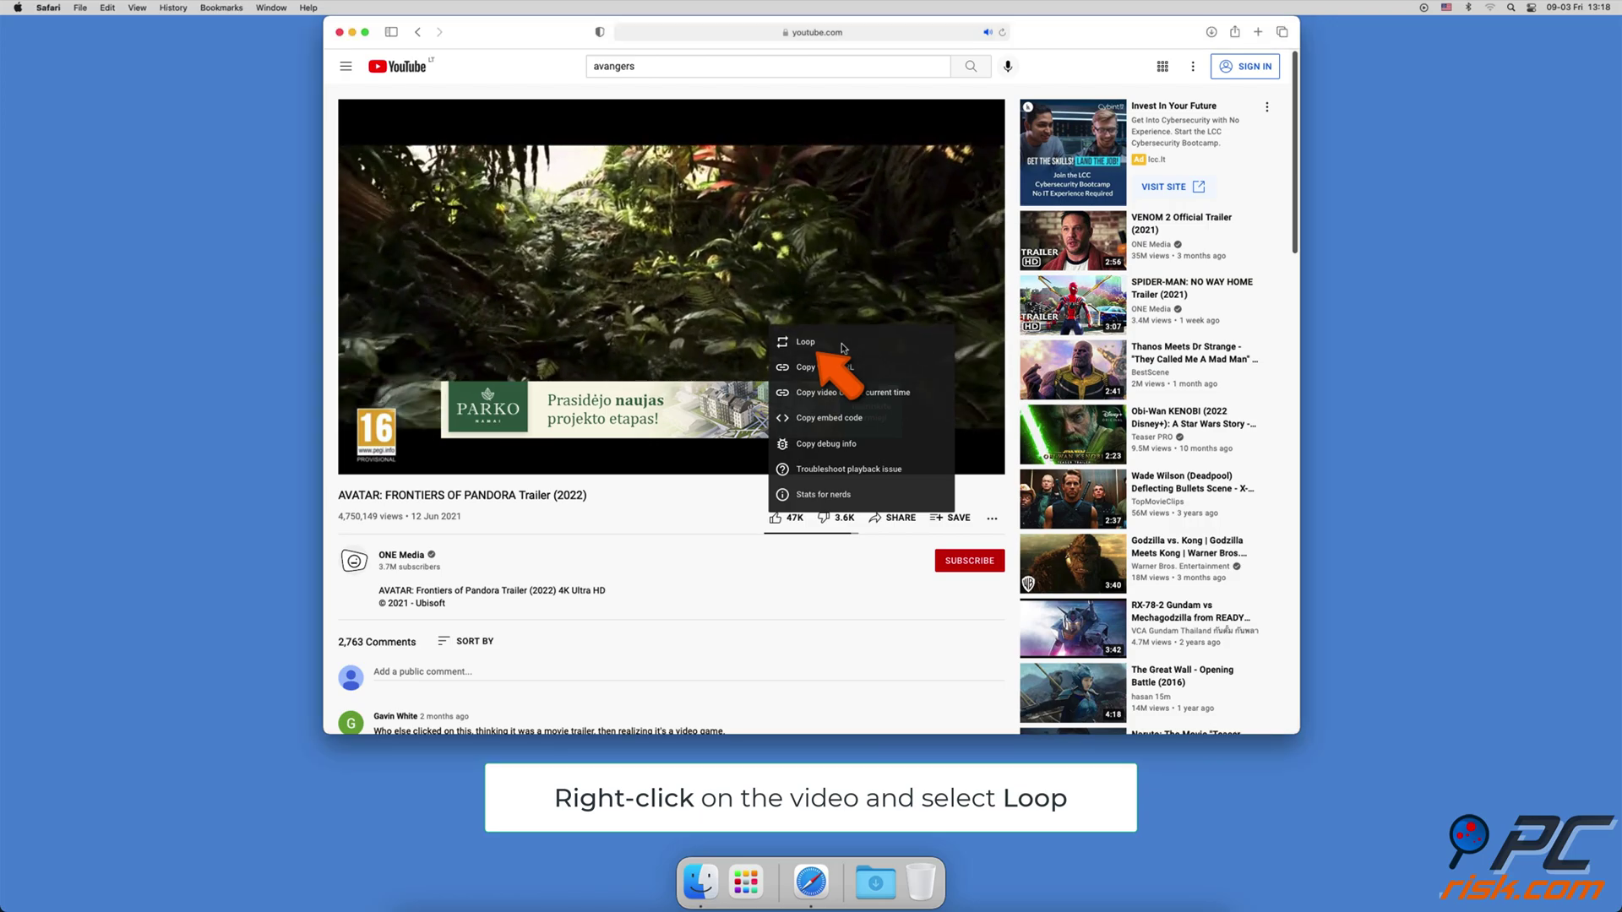
click(834, 345)
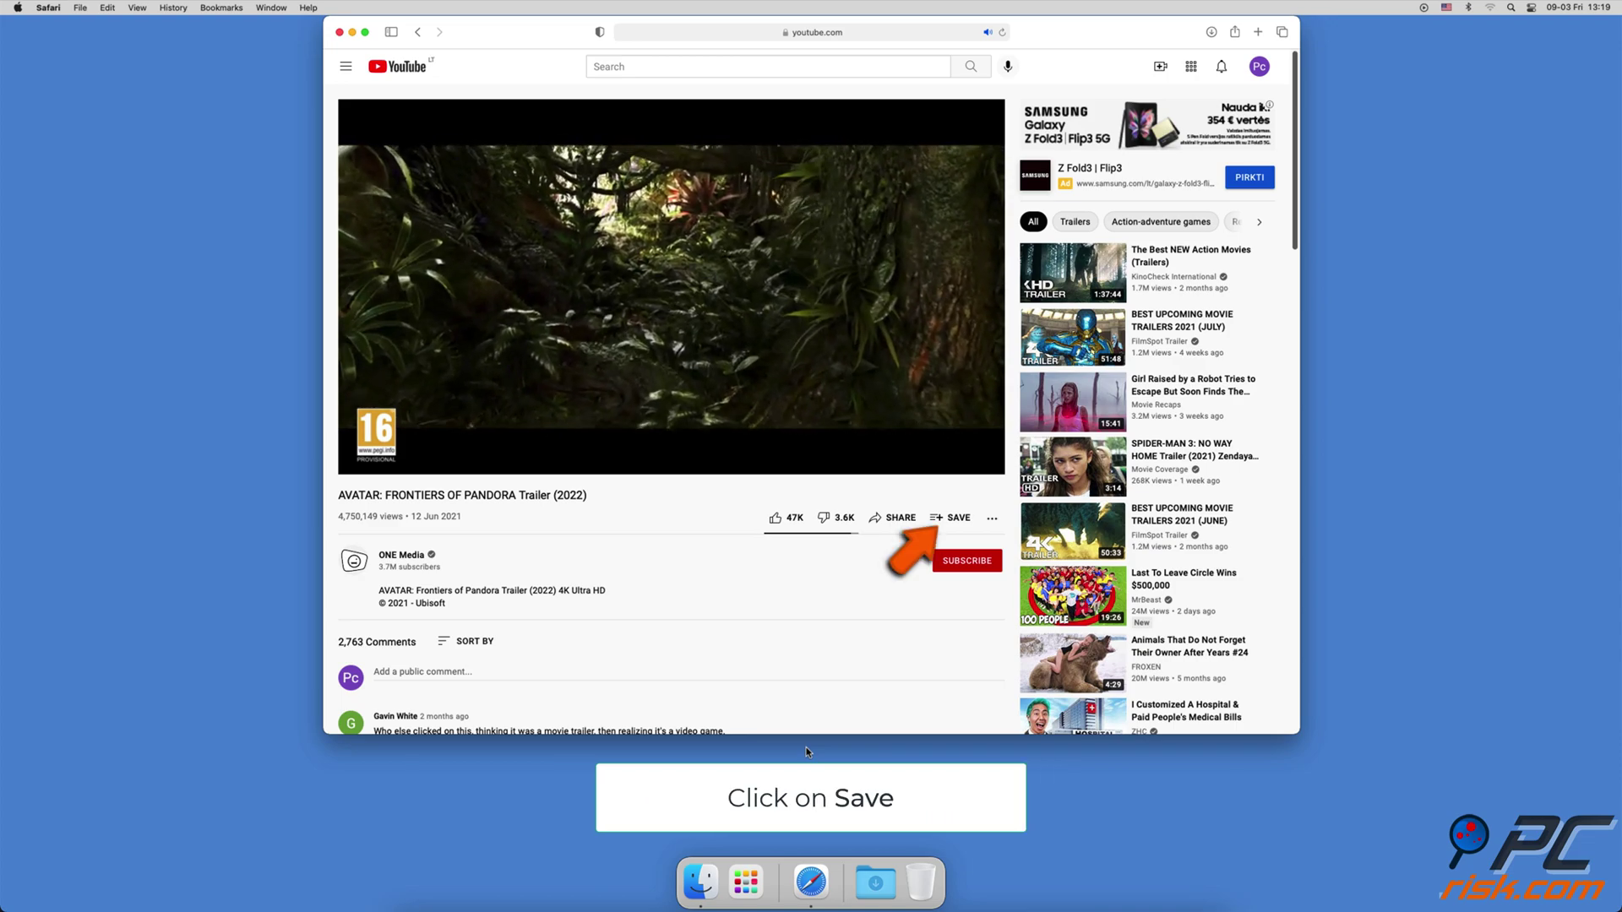
Save the Avatar trailer into a newly created private playlist named 'My Playlist'.
click(953, 524)
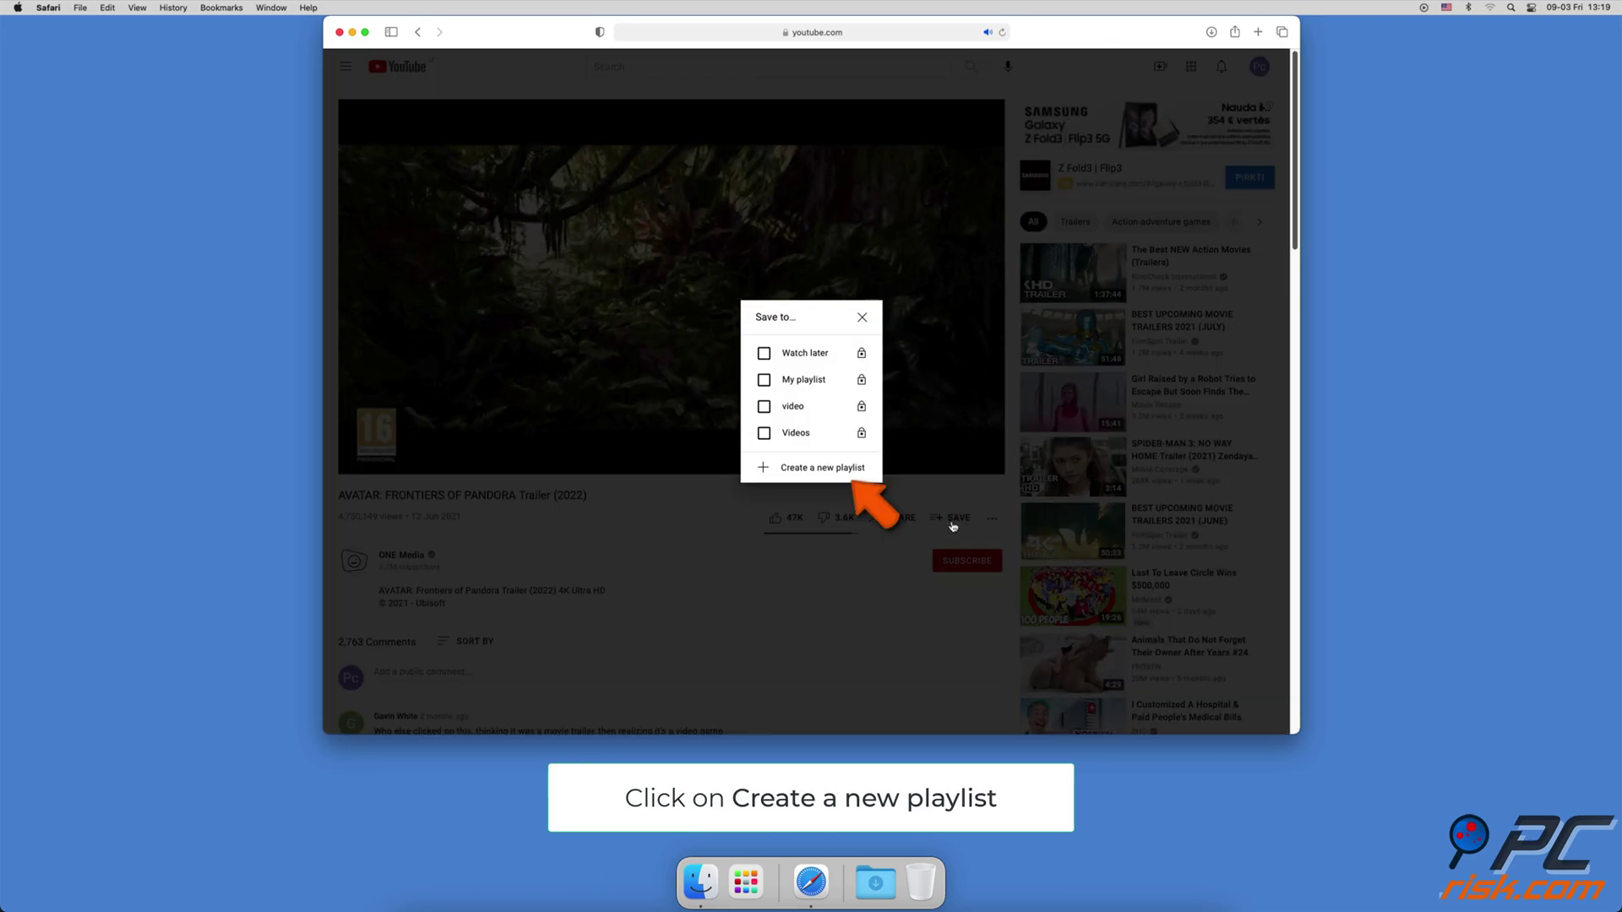
click(852, 470)
text(My Playlist)
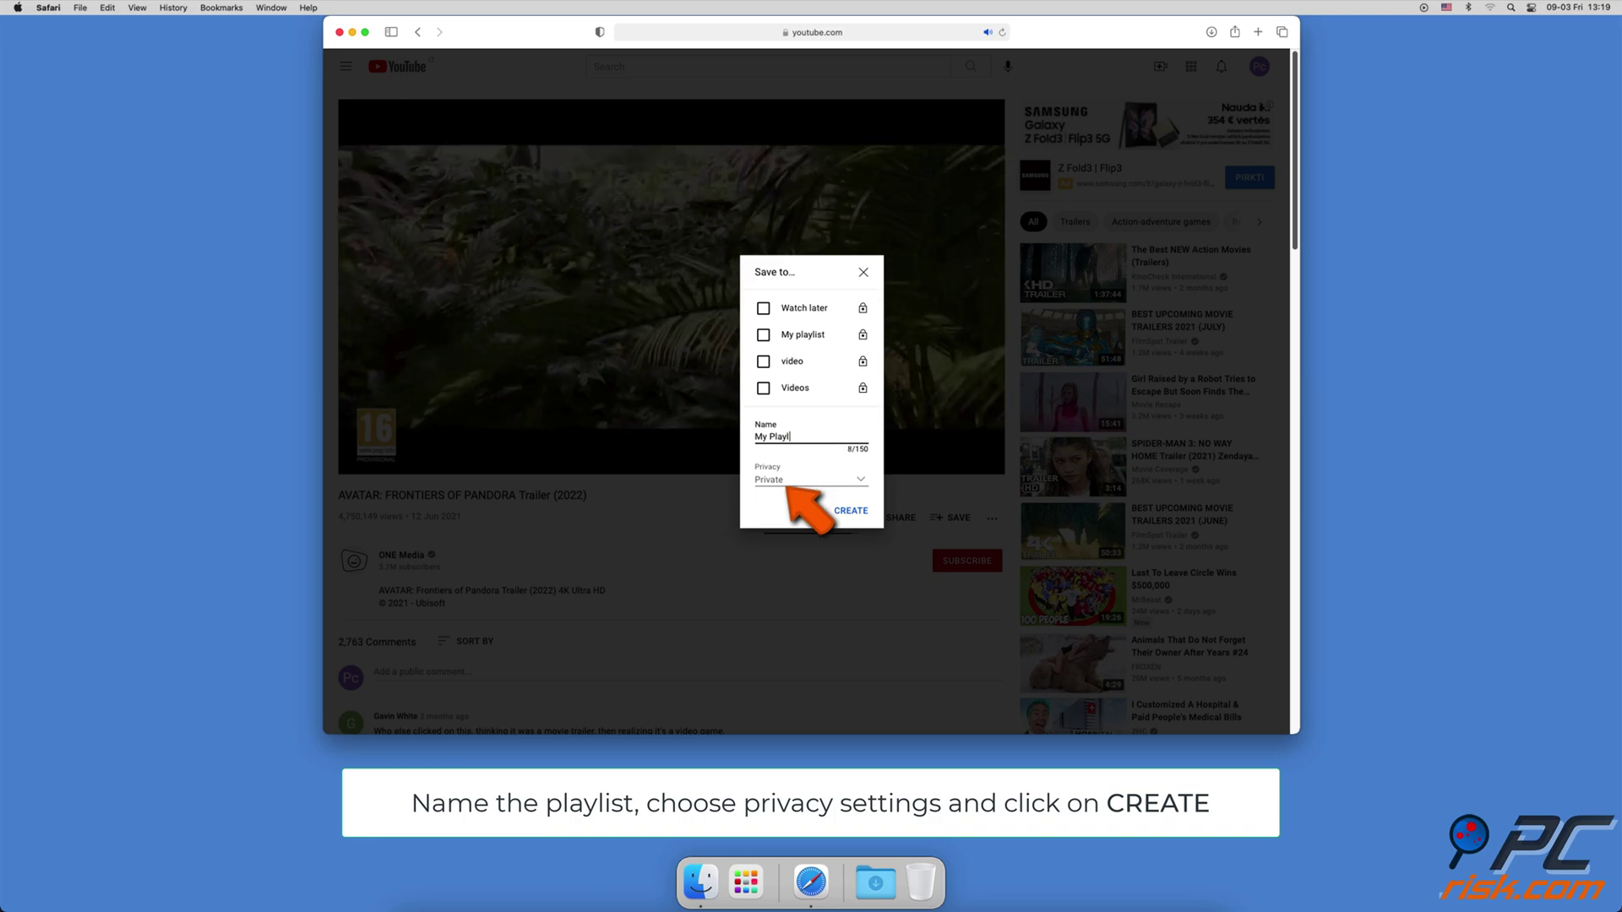
click(852, 512)
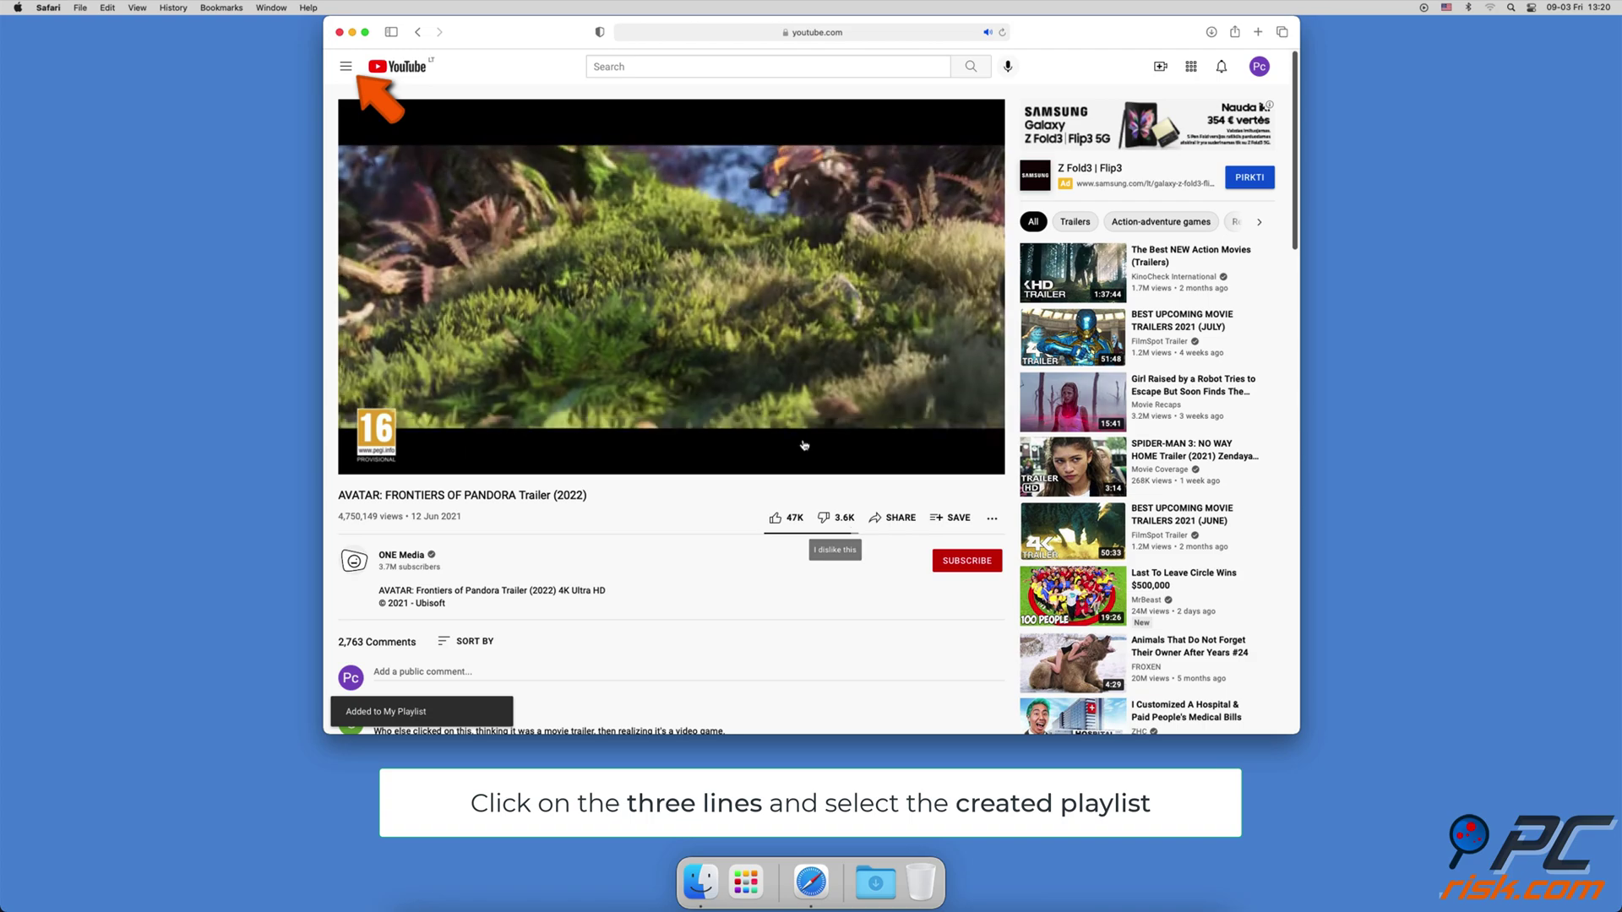
Play the Avatar trailer from My Playlist and turn on the playlist's Repeat.
click(346, 68)
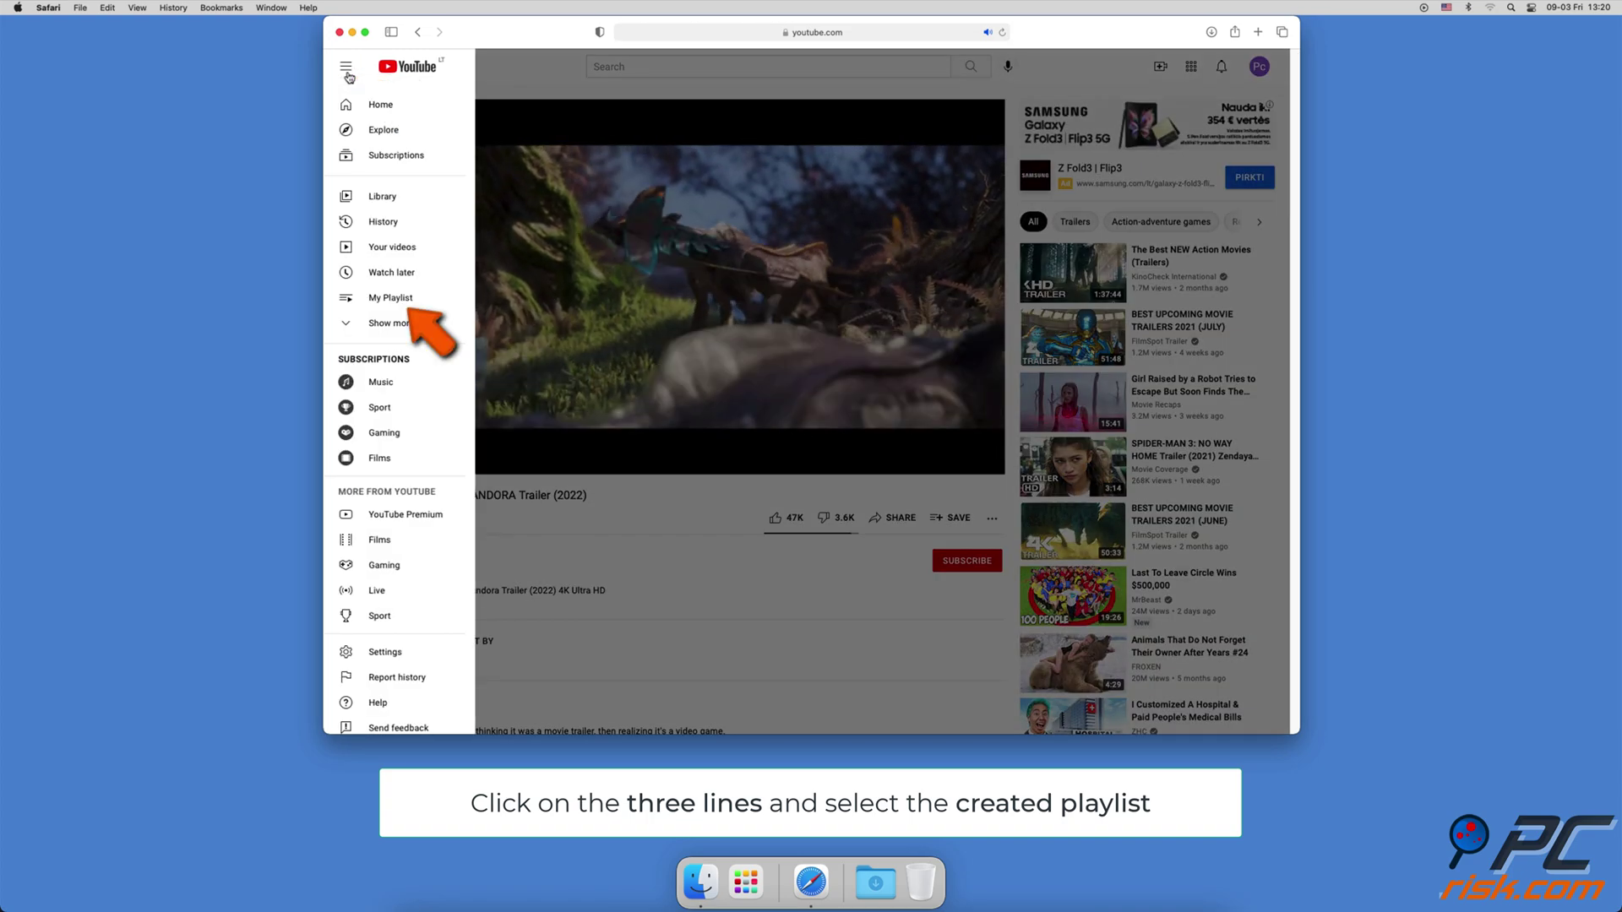
click(382, 300)
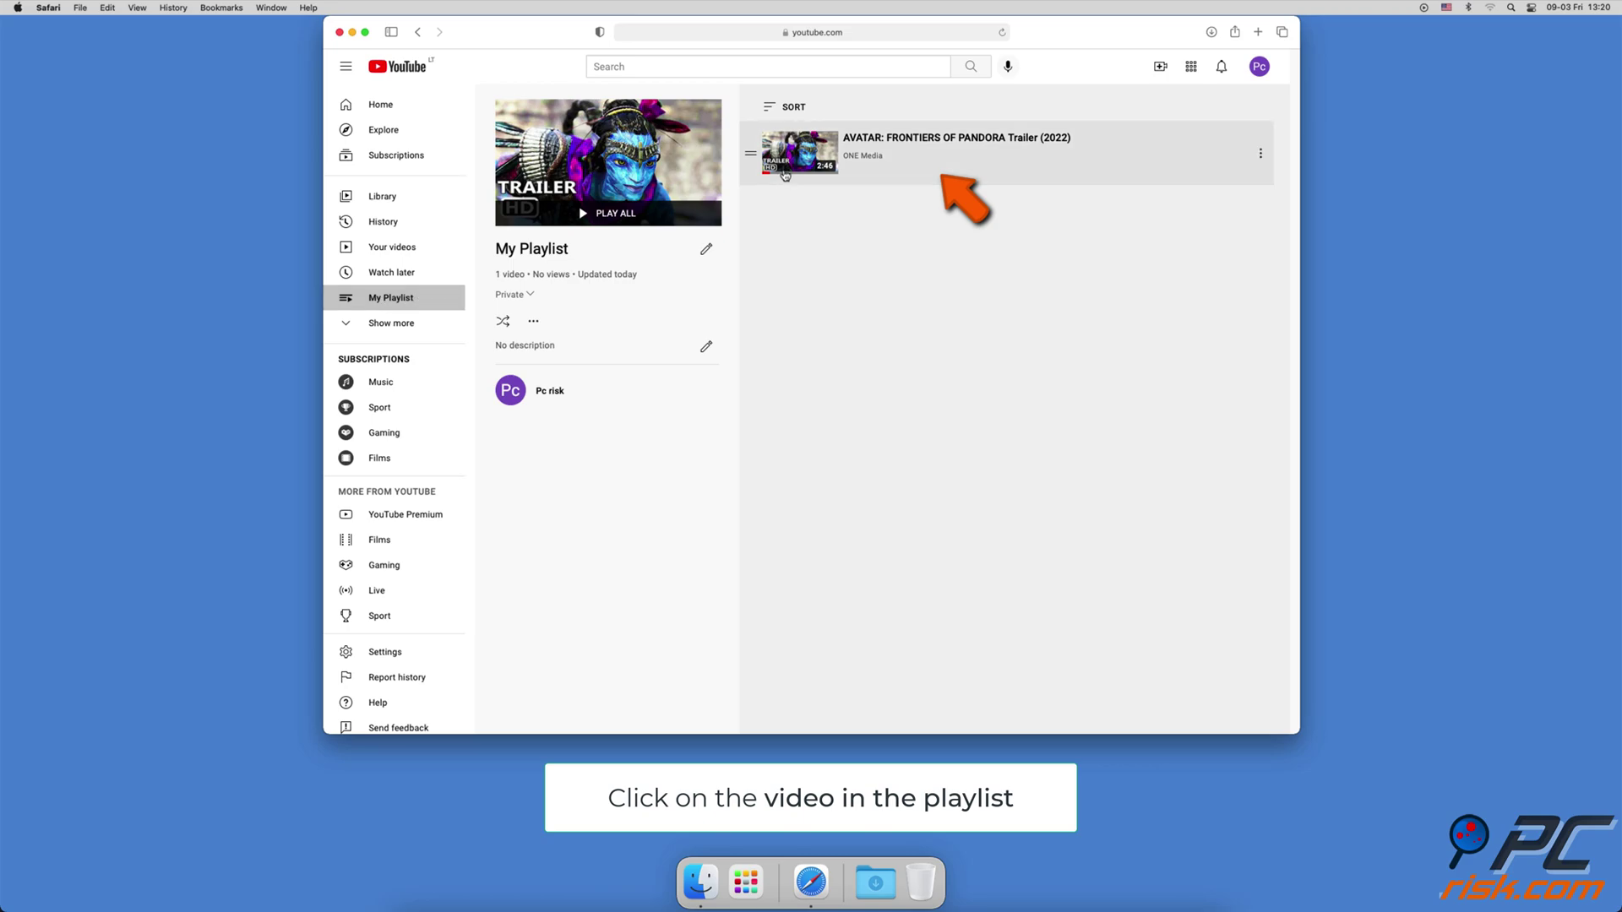
click(785, 166)
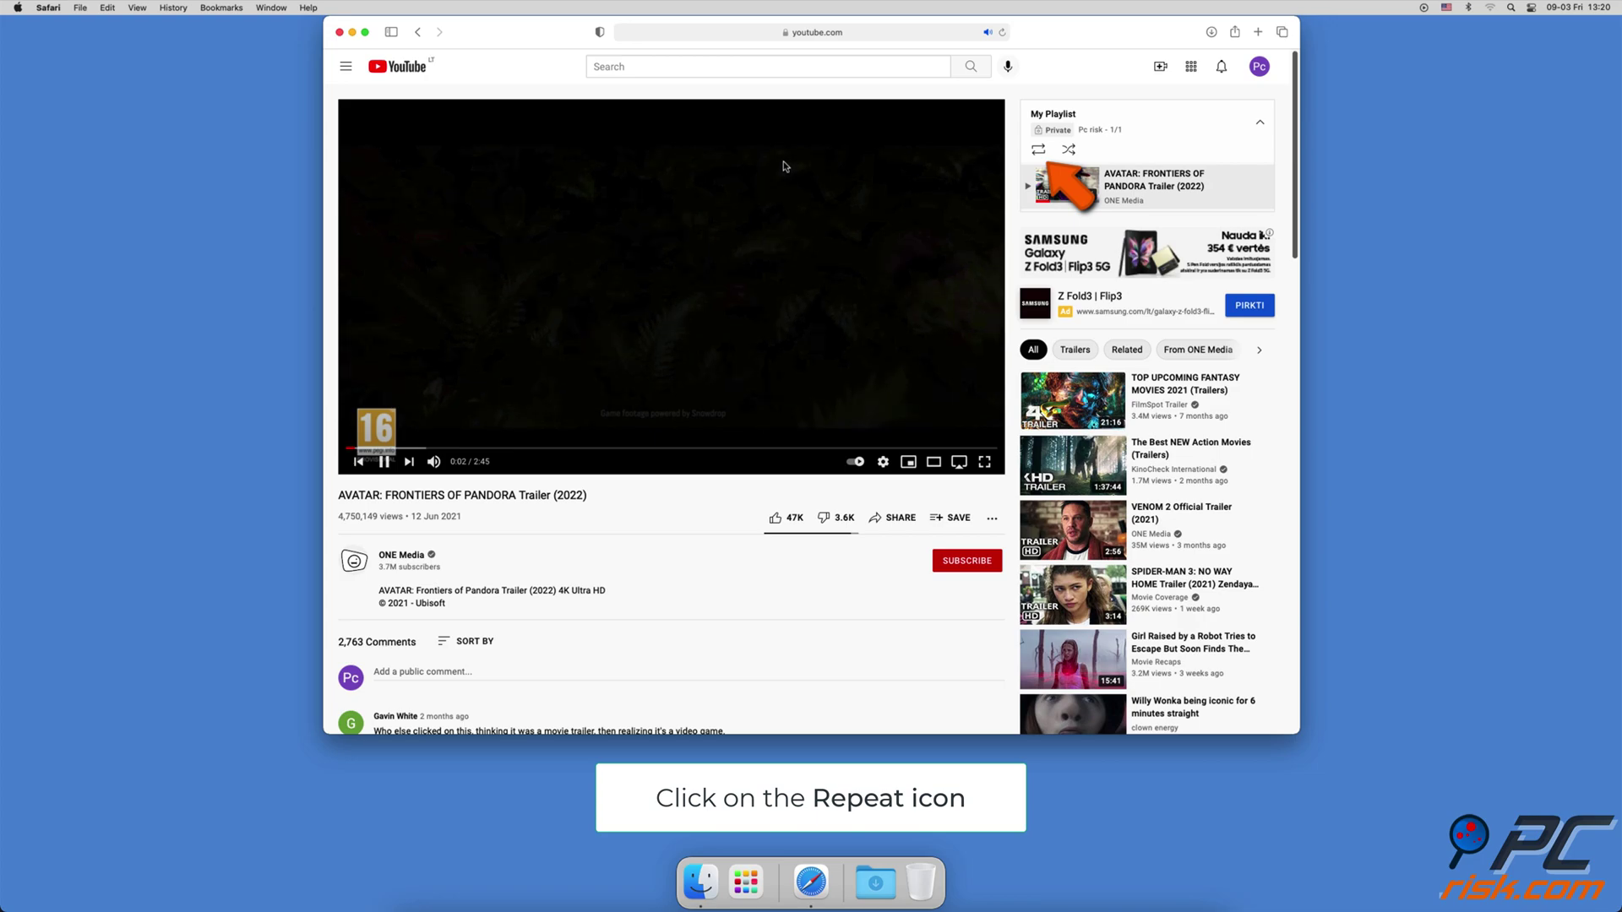
click(1039, 150)
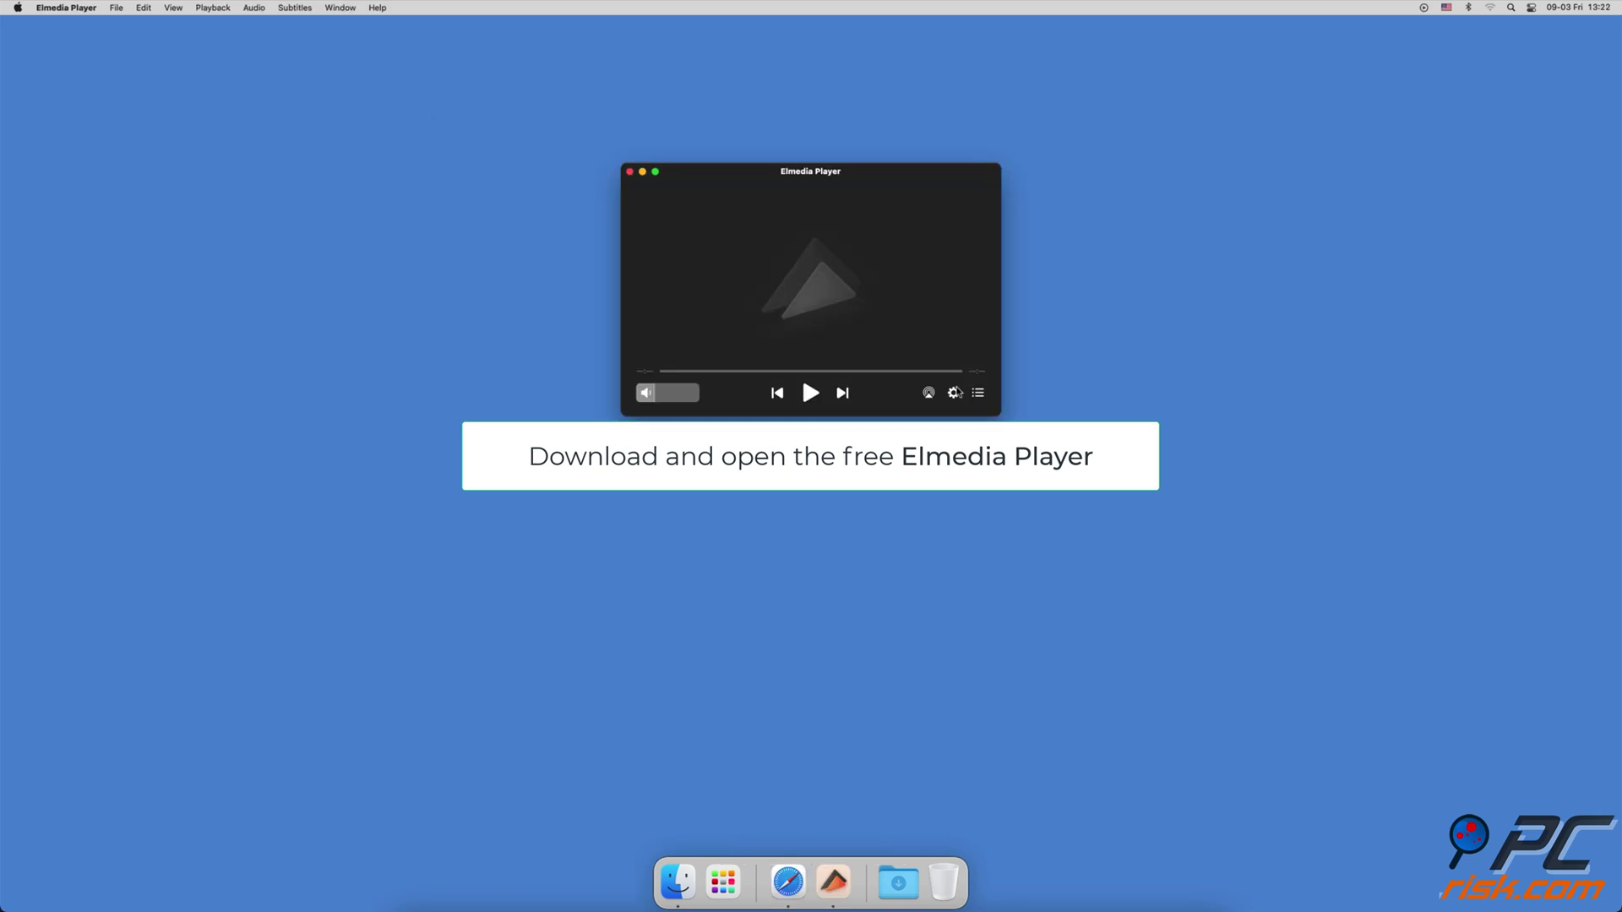
Add the pasted Avatar trailer YouTube link to Elmedia's playlist and enable Repeat.
click(979, 394)
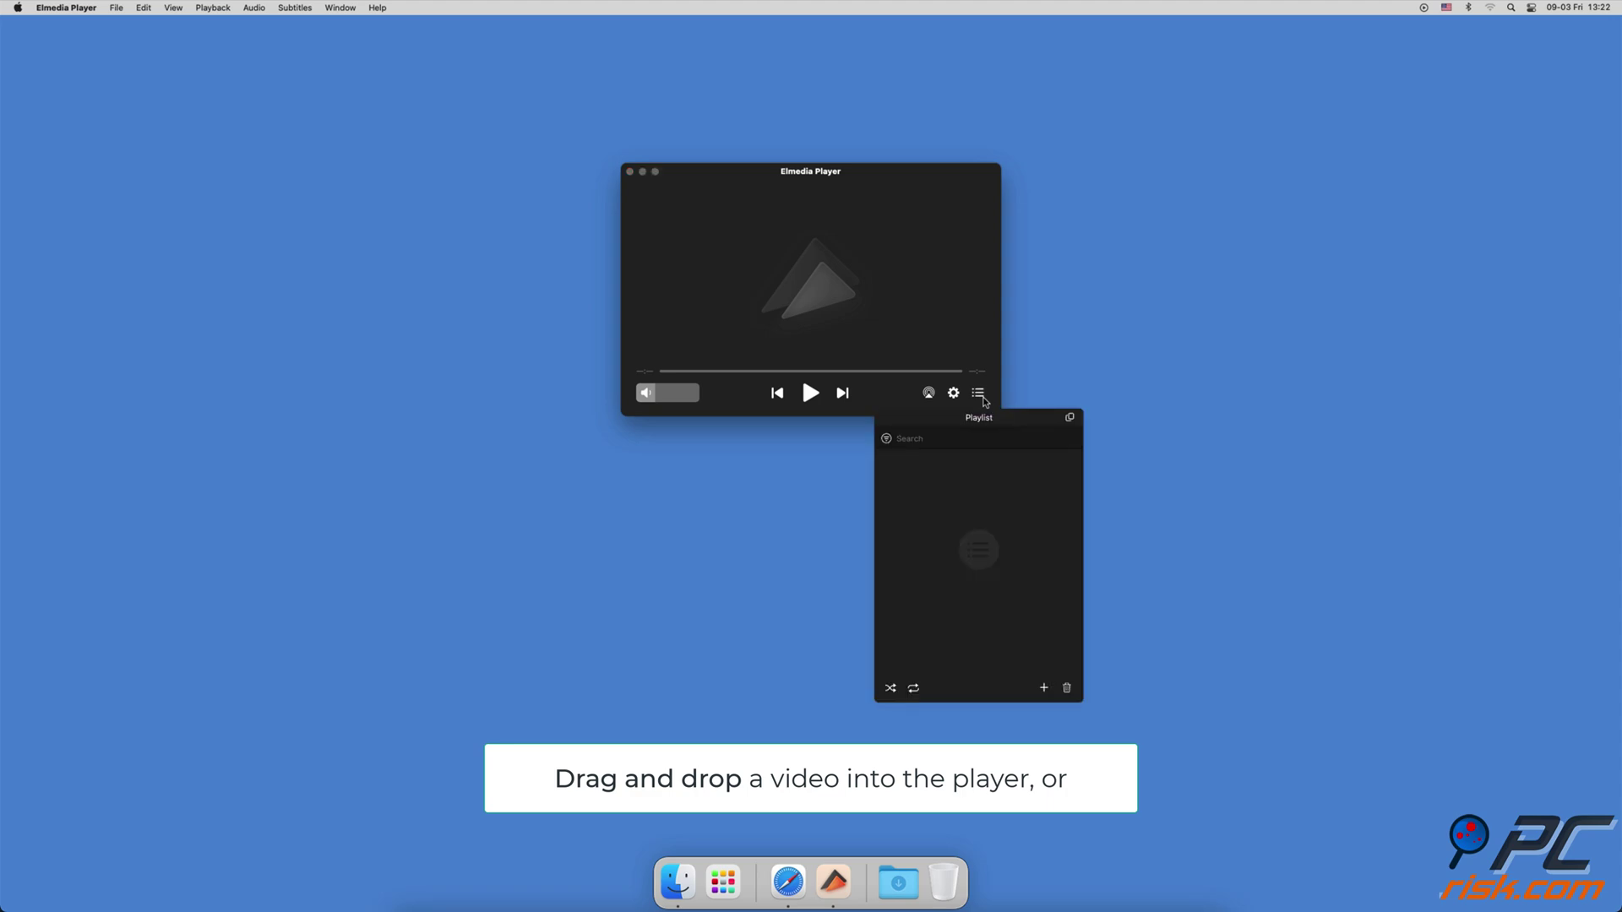
click(1044, 690)
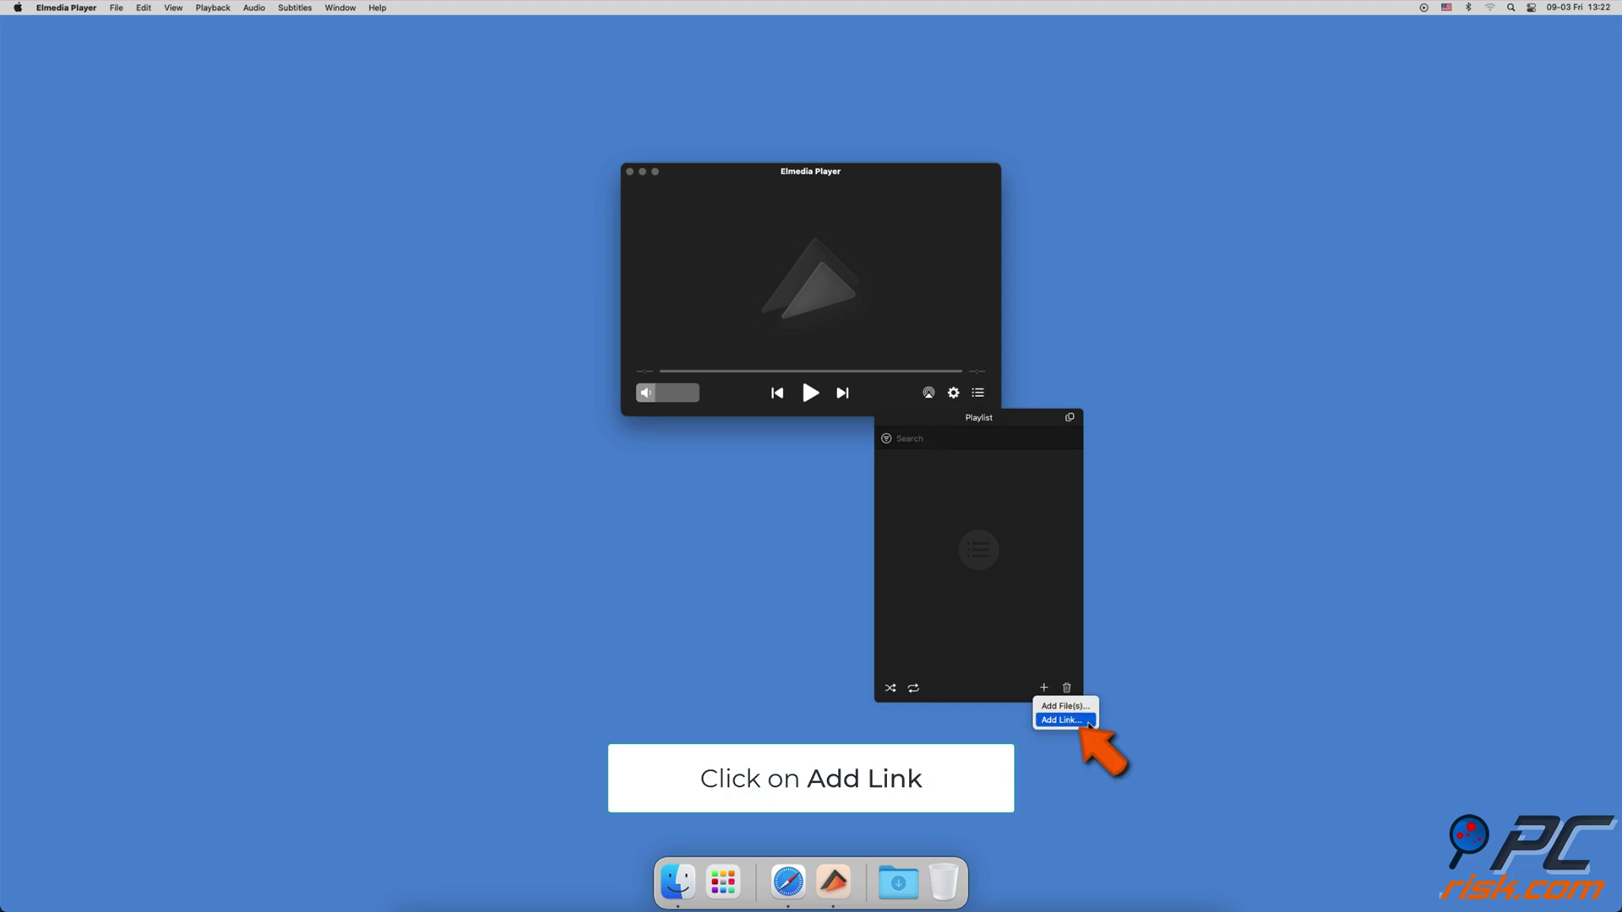
click(1065, 720)
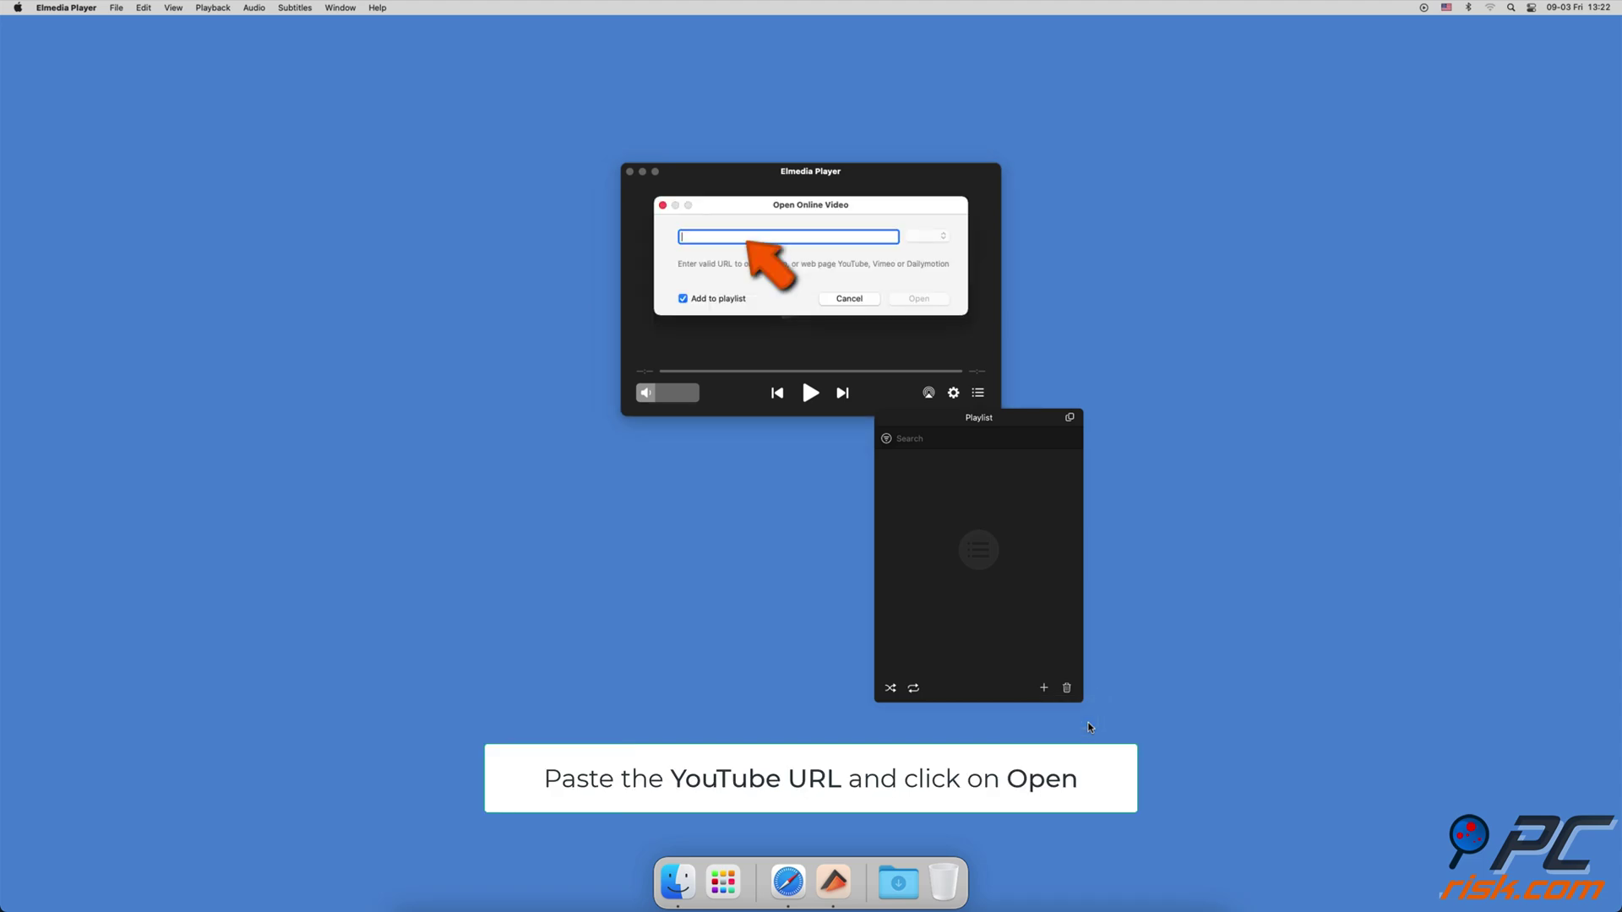
text(https://www.youtube.com/watch?v=BYQ8S5xtY68)
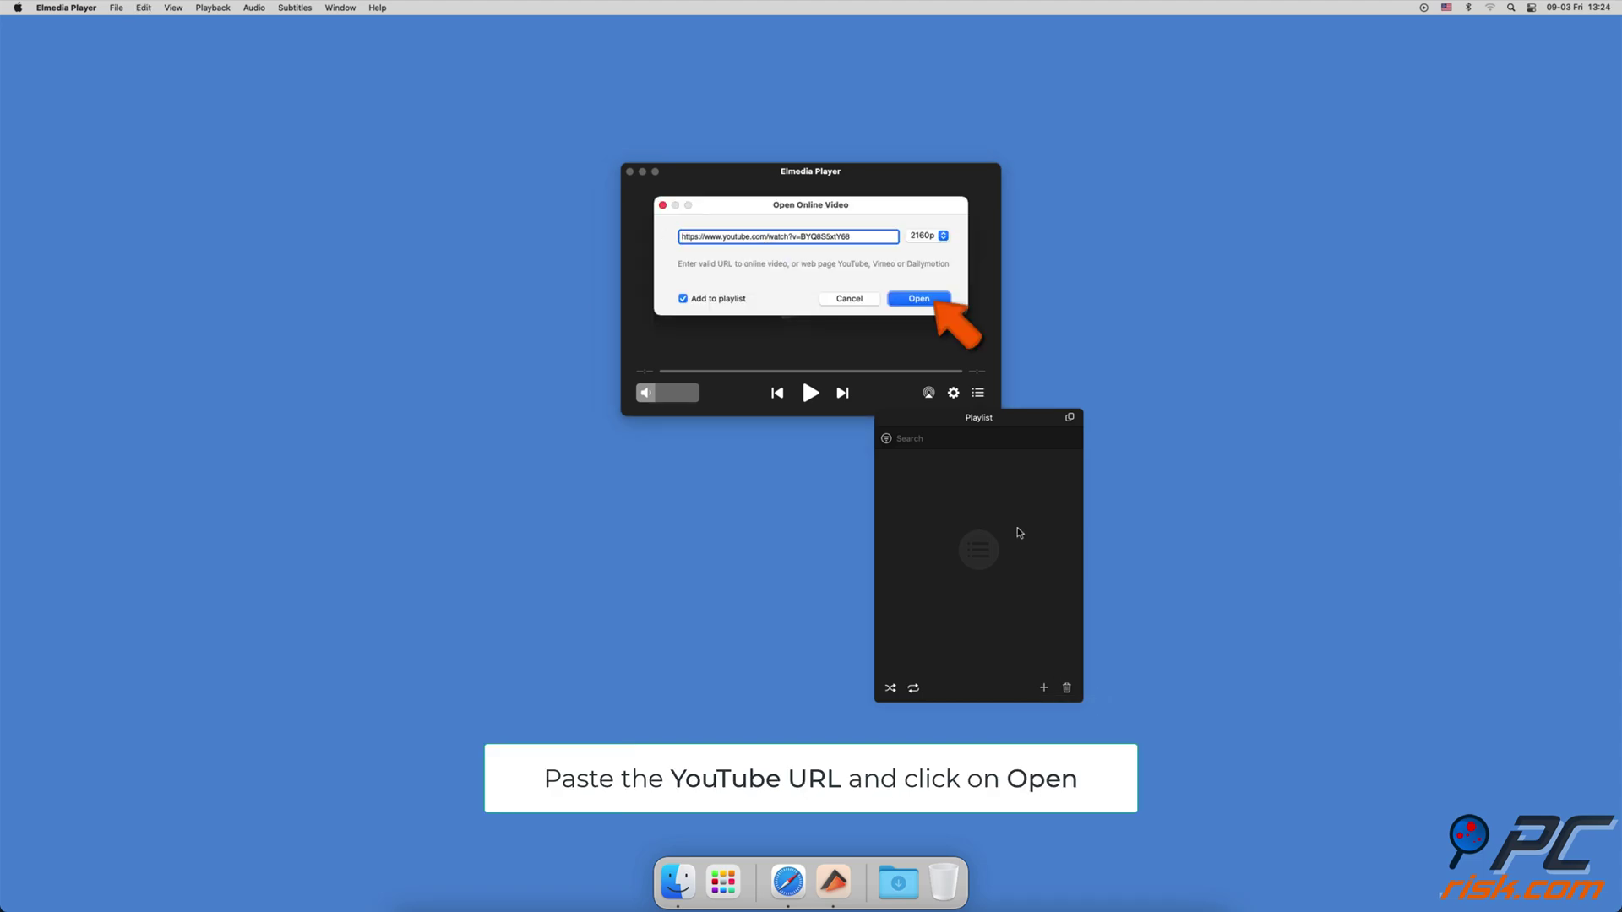
click(919, 299)
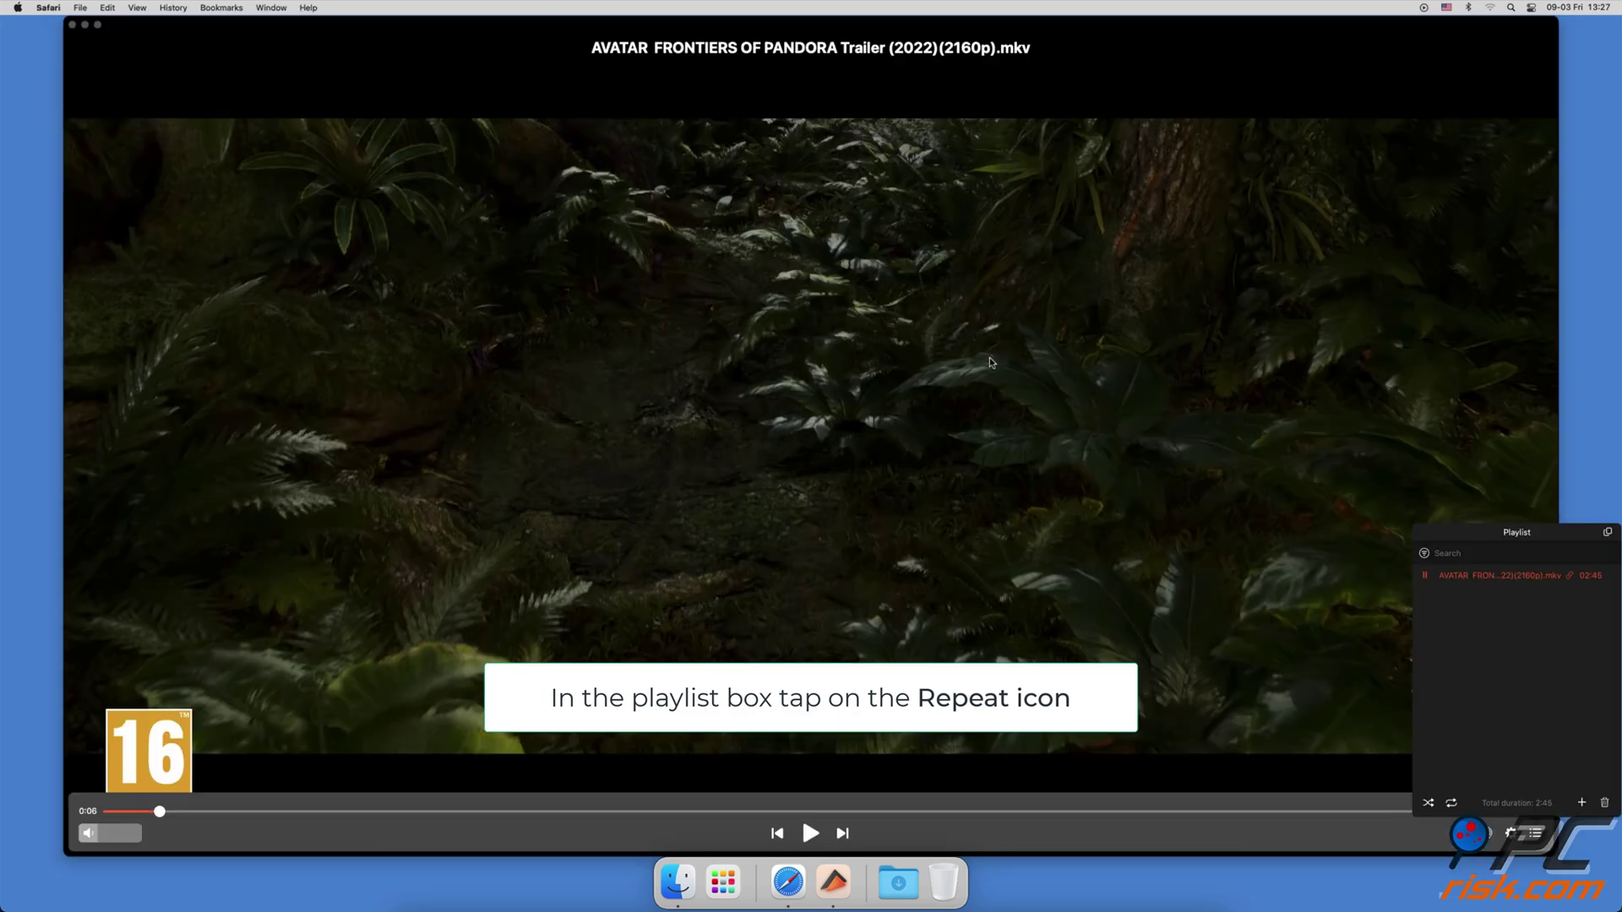
click(1451, 805)
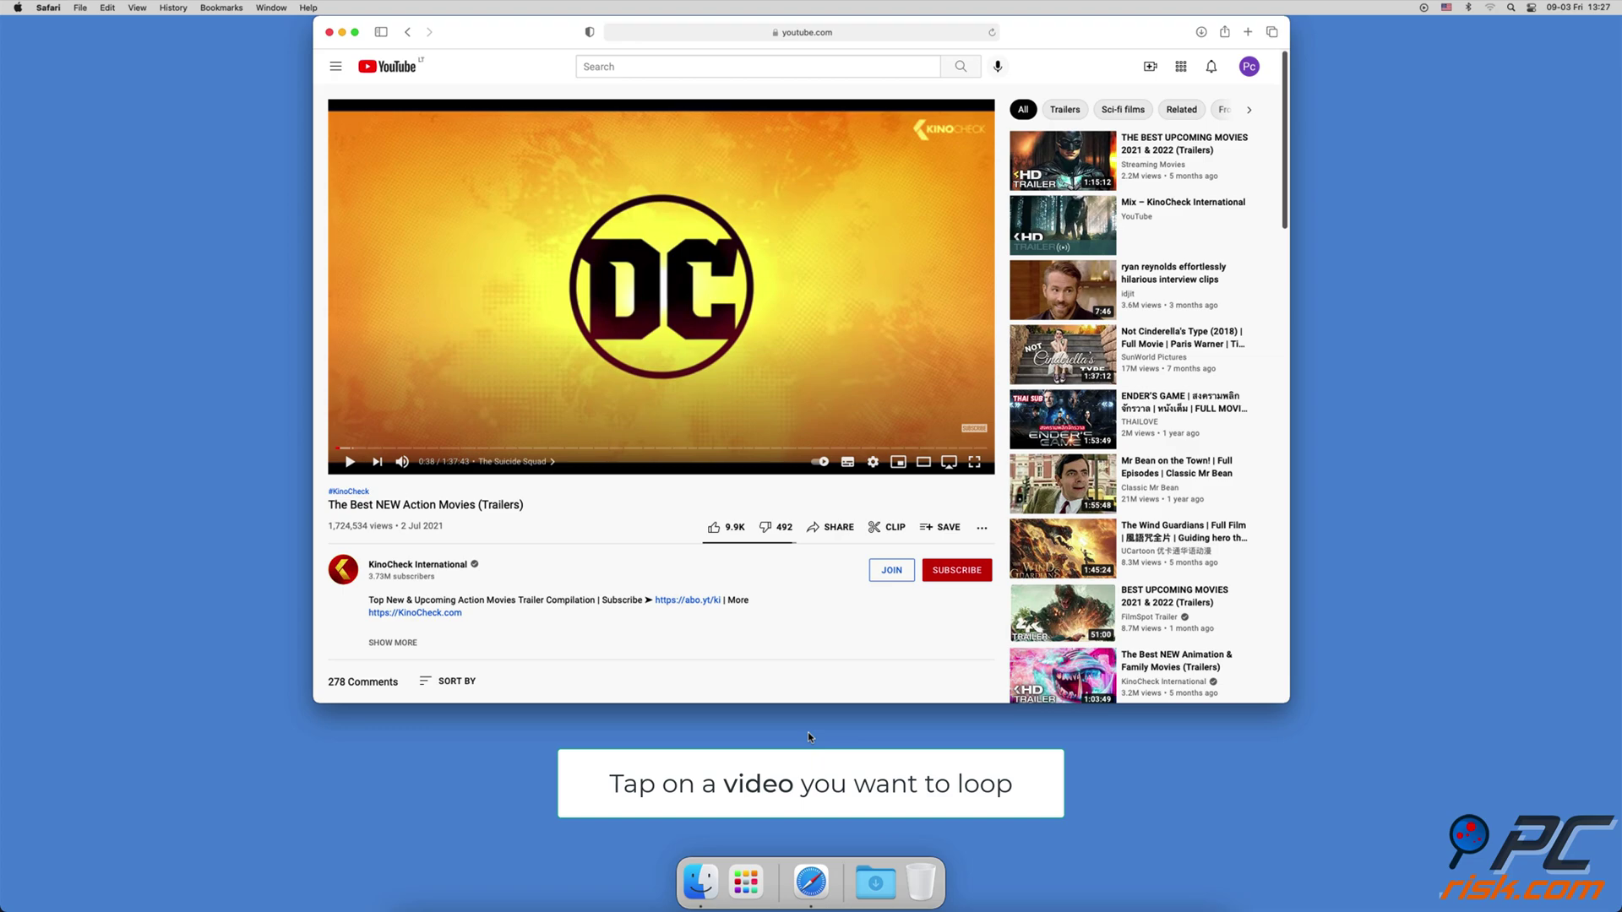
Edit the video URL from 'youtube' to 'youxube' and load it so the compilation loops.
click(779, 33)
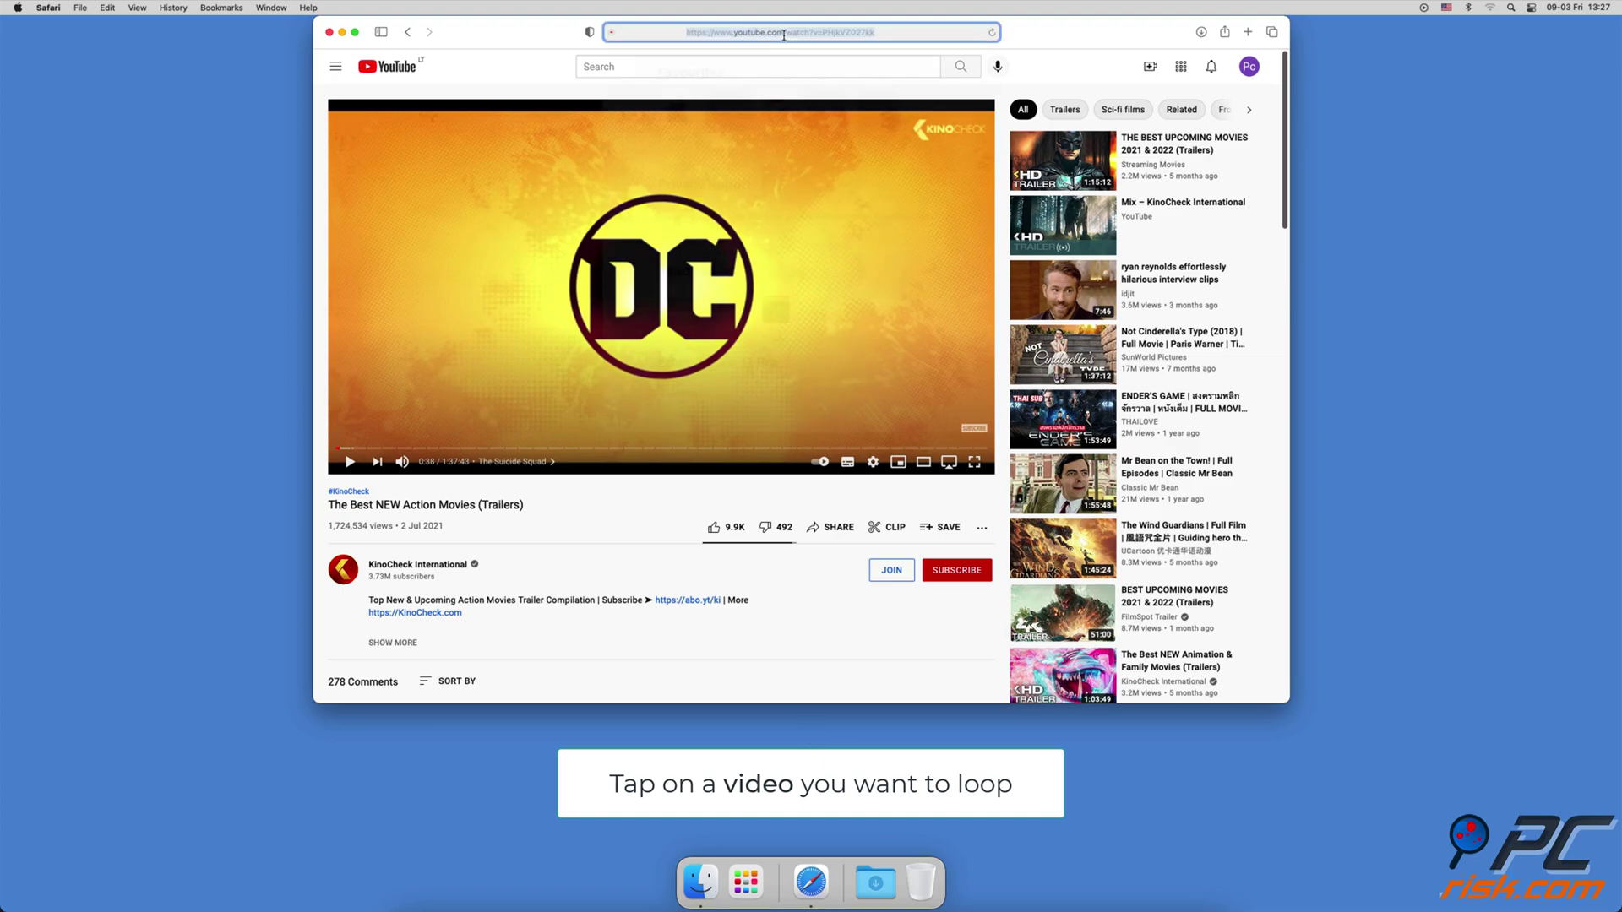
click(687, 34)
click(681, 32)
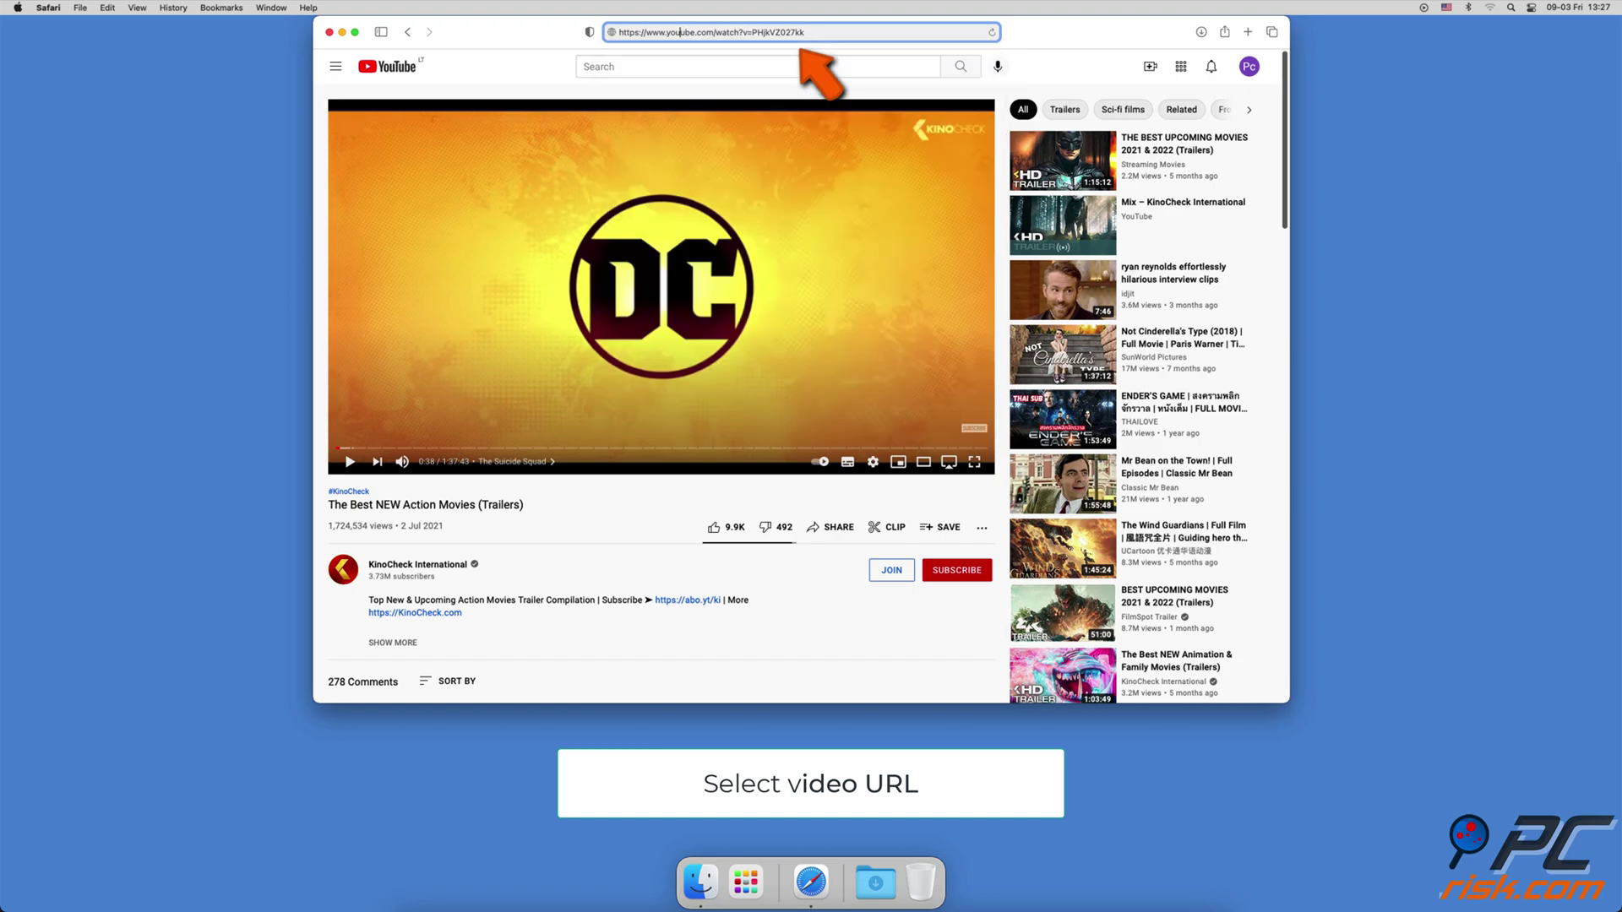
text(x)
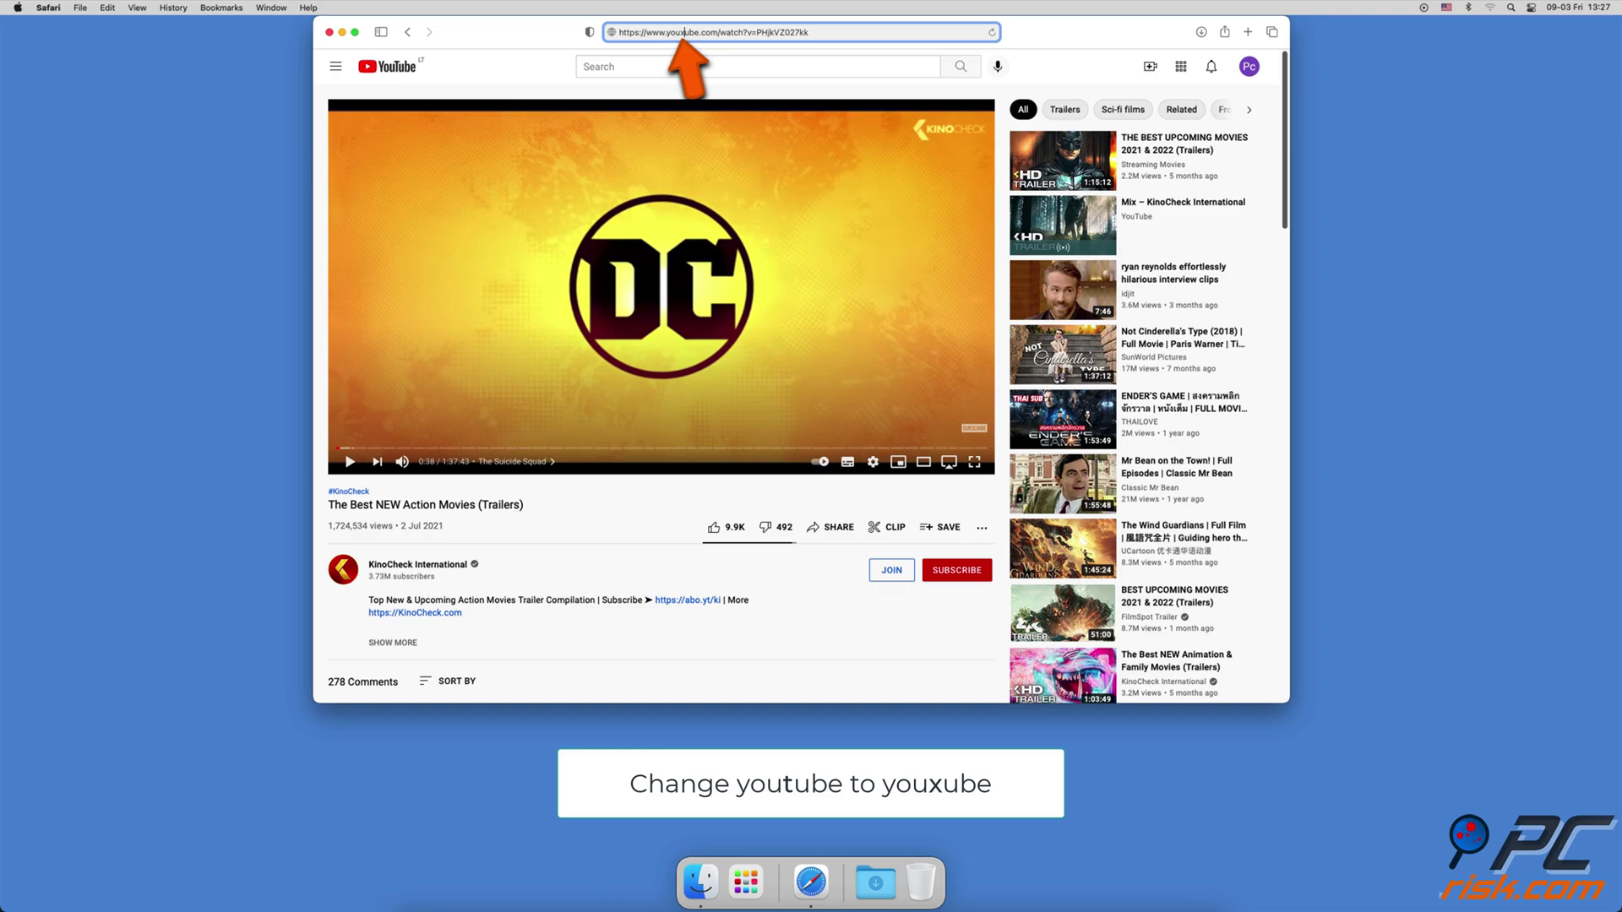
key(Return)
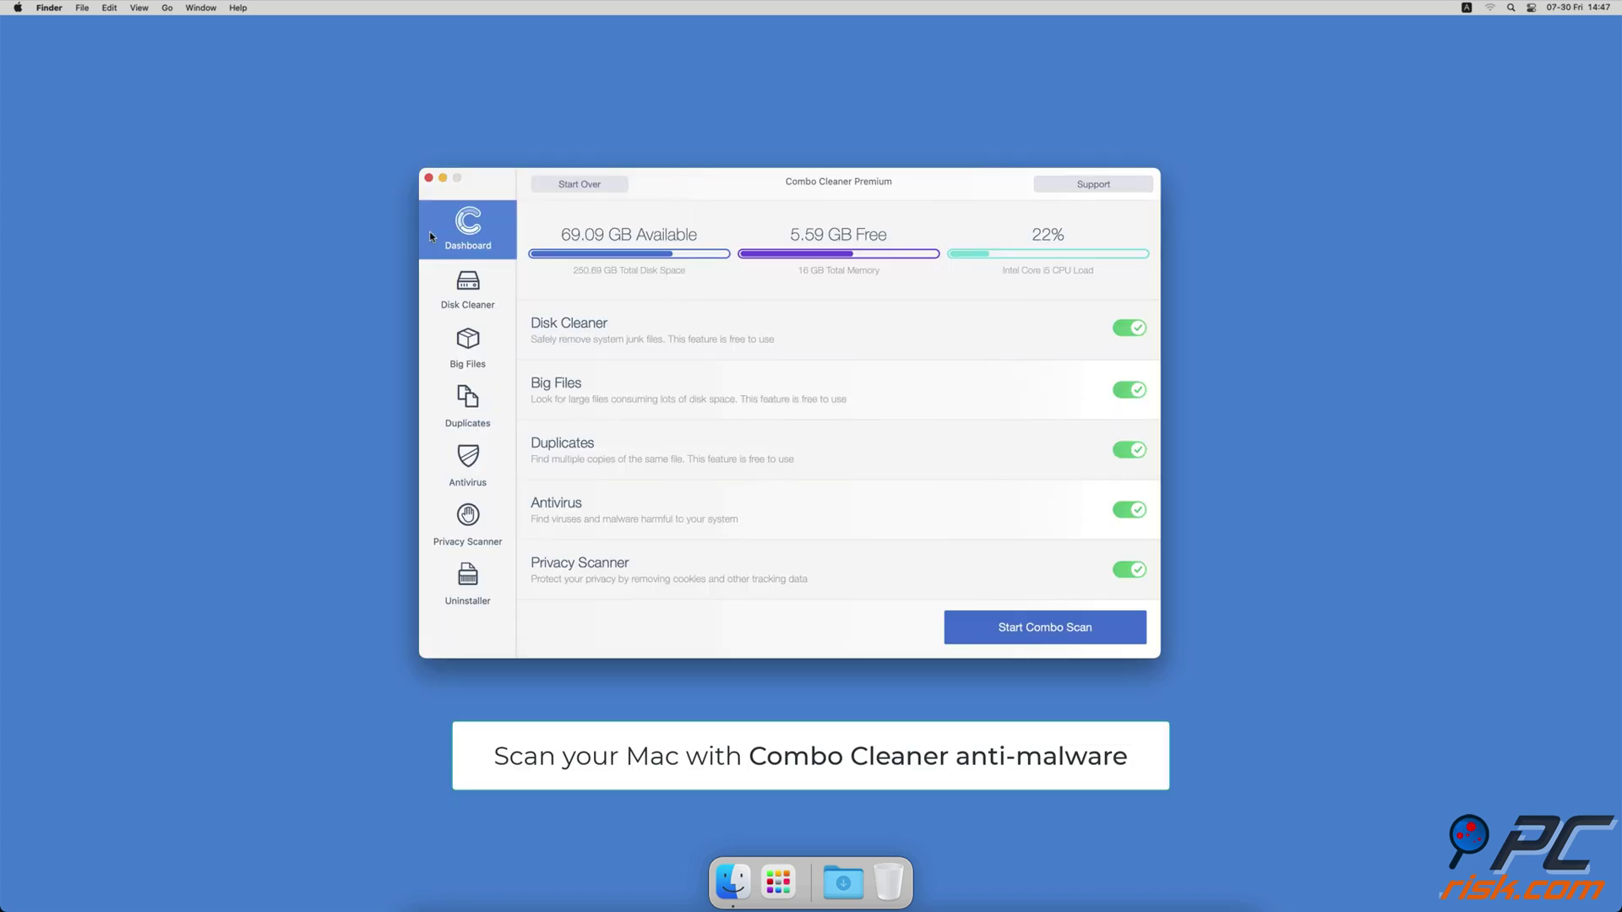
Run a full antivirus system scan, then scan for and remove junk files.
click(425, 467)
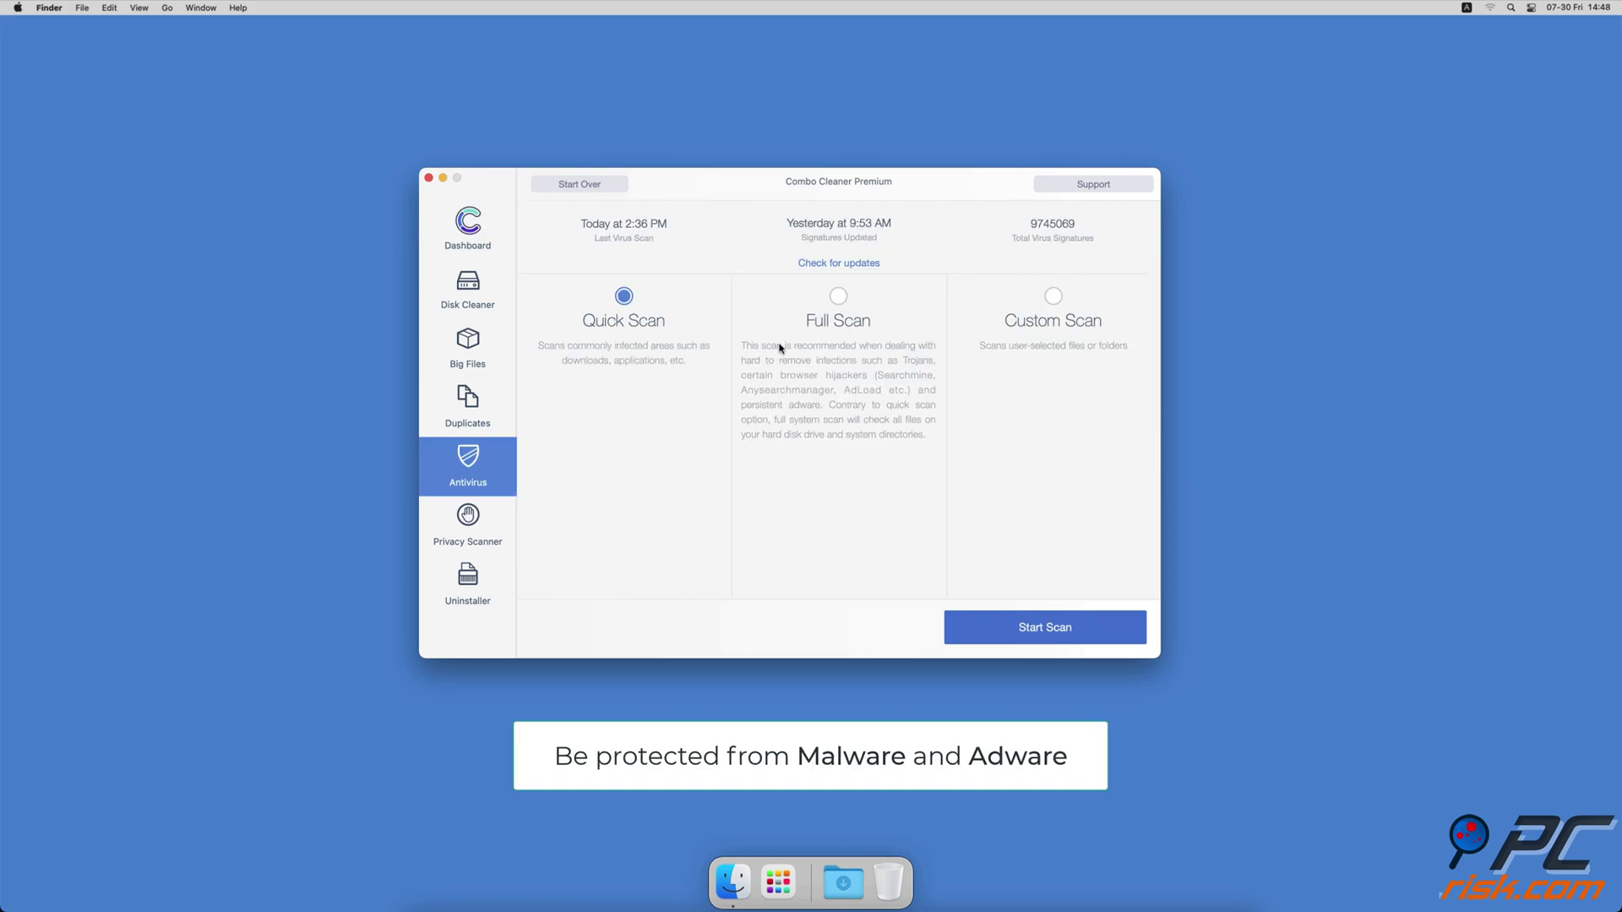
click(840, 300)
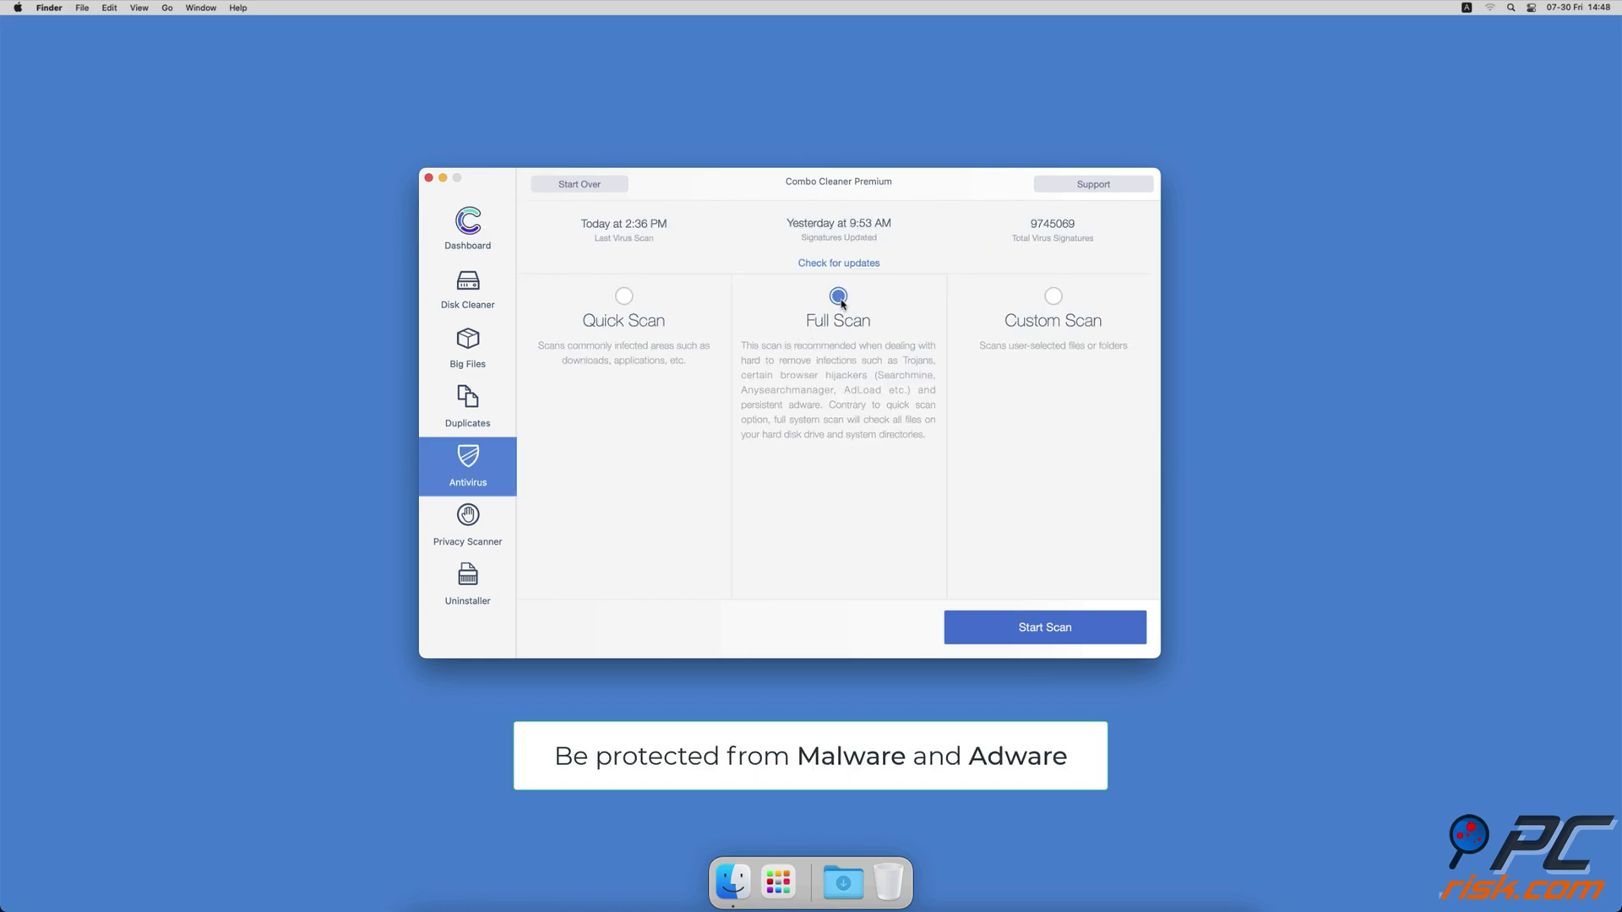
click(978, 622)
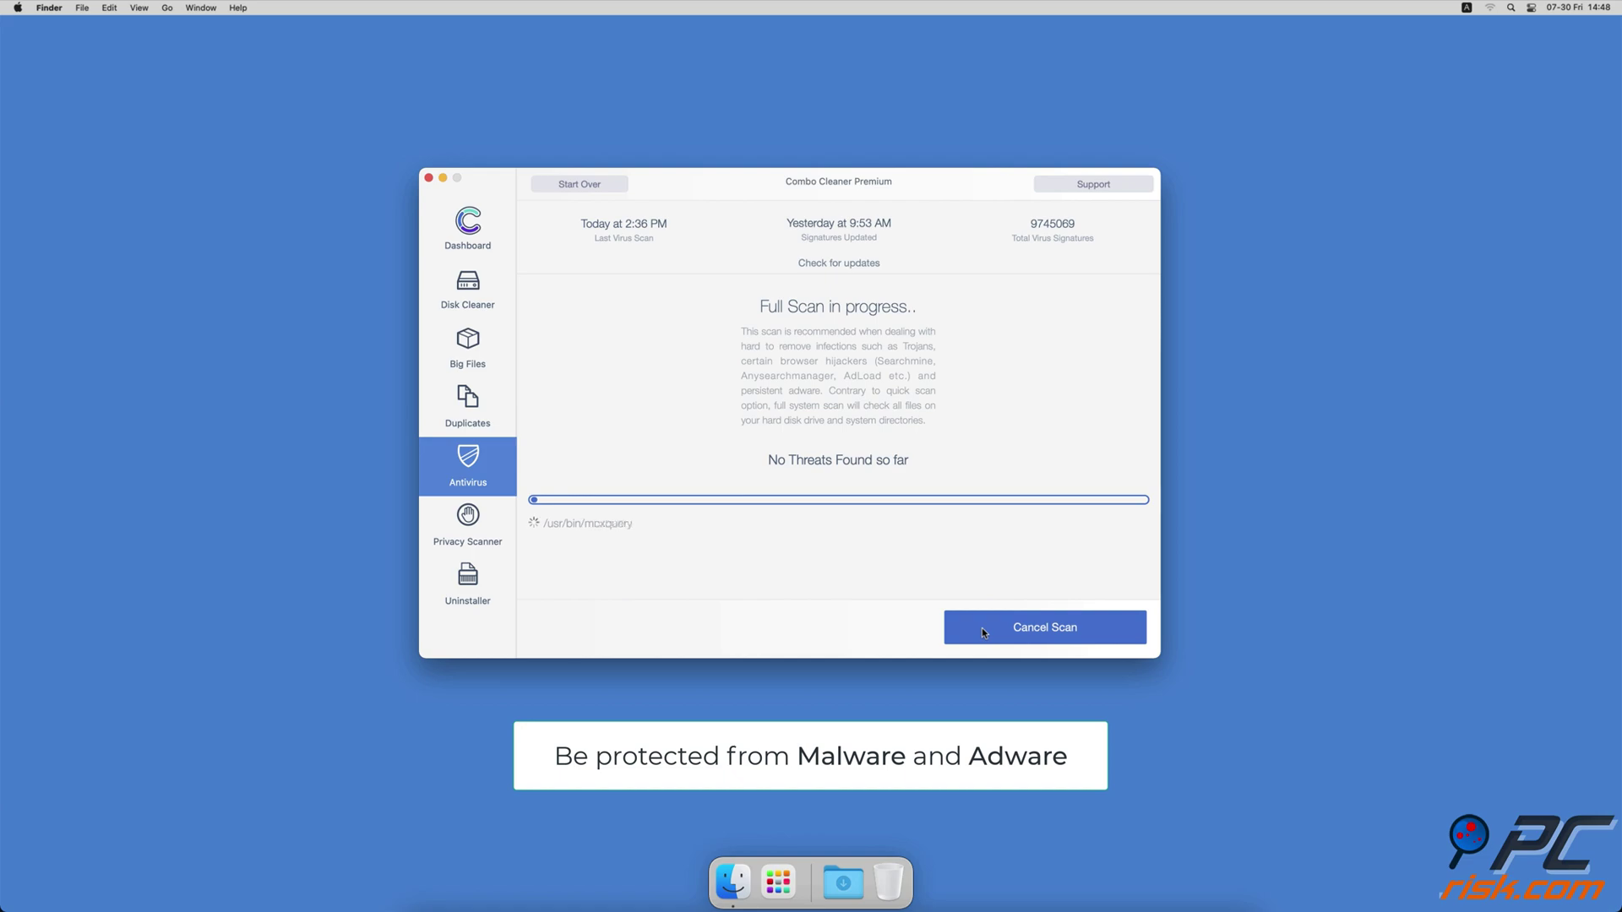
click(466, 296)
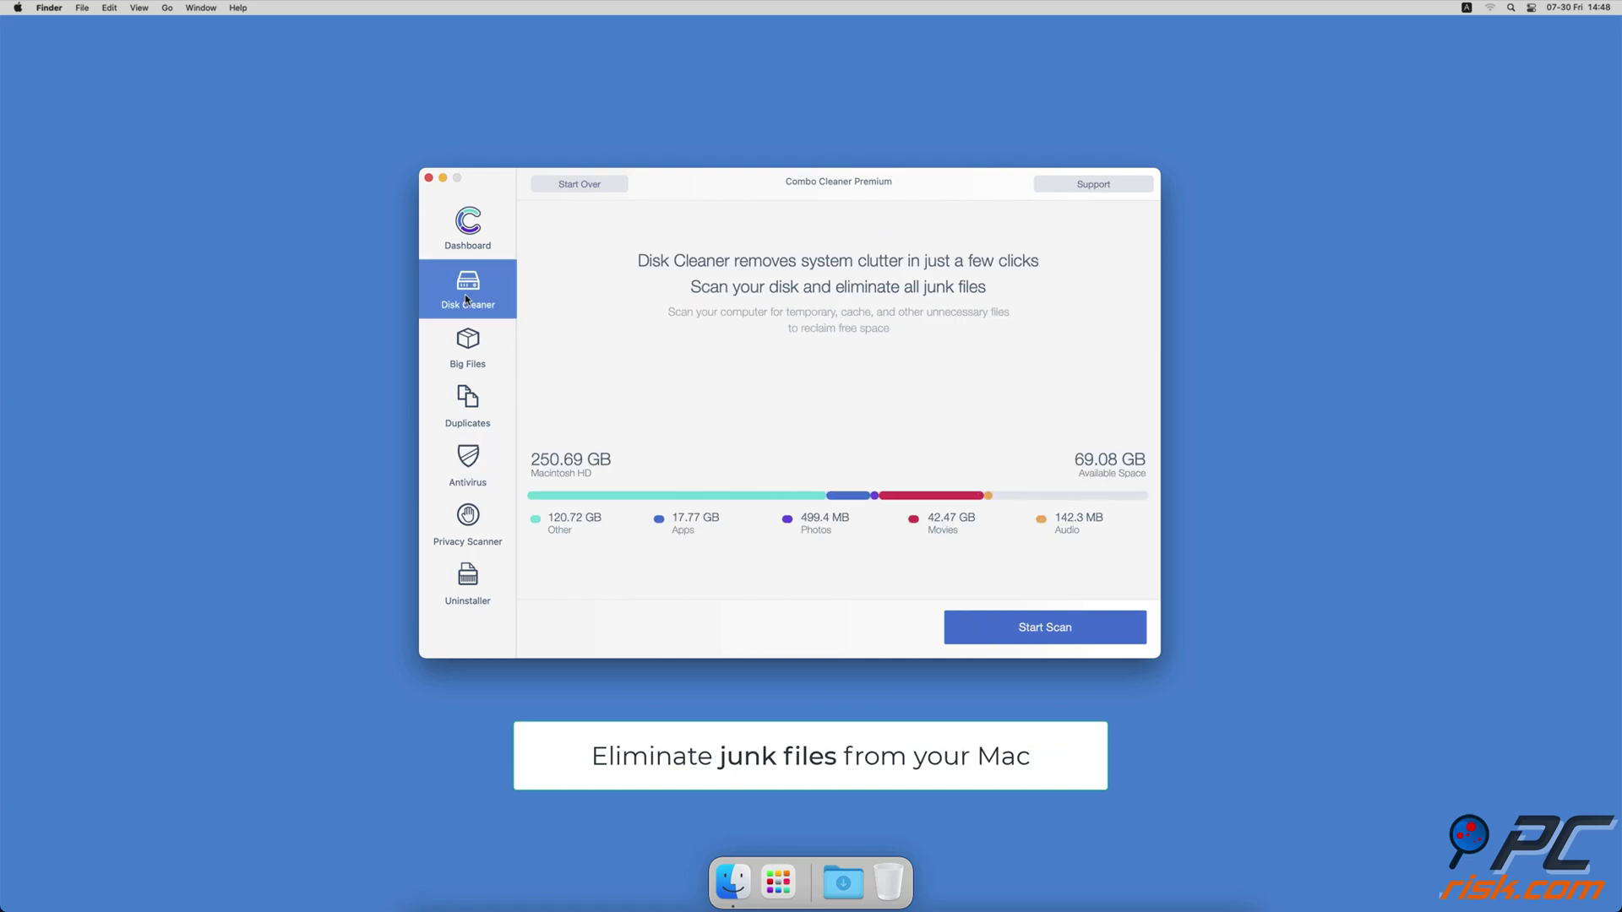
click(987, 632)
click(990, 636)
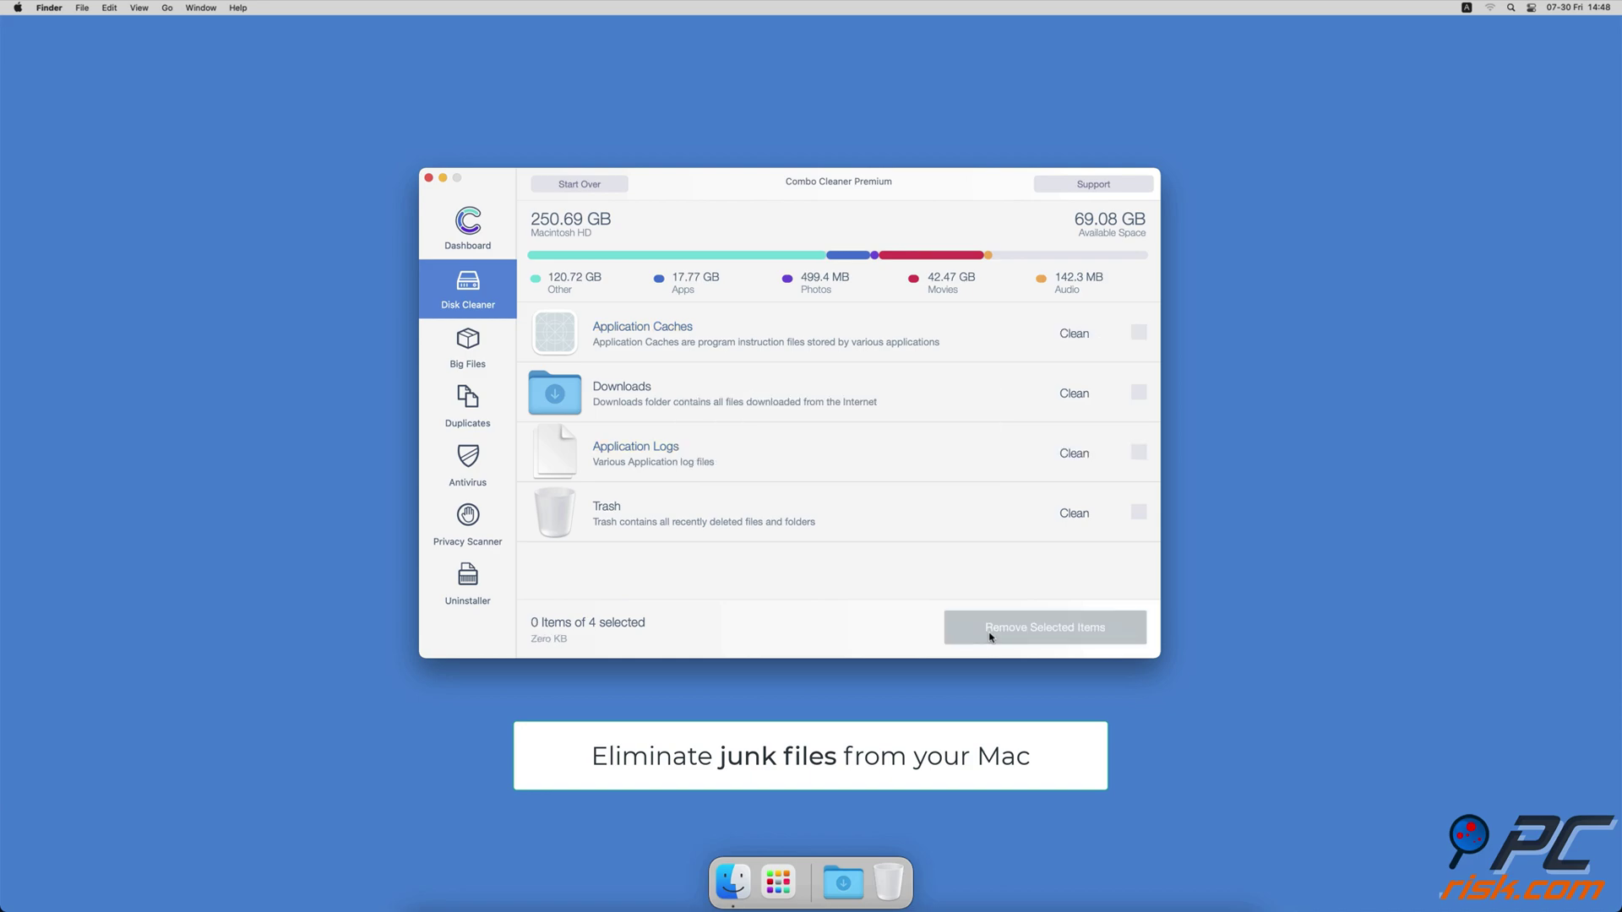
Scan the home folder for big files and then for duplicate files.
click(503, 361)
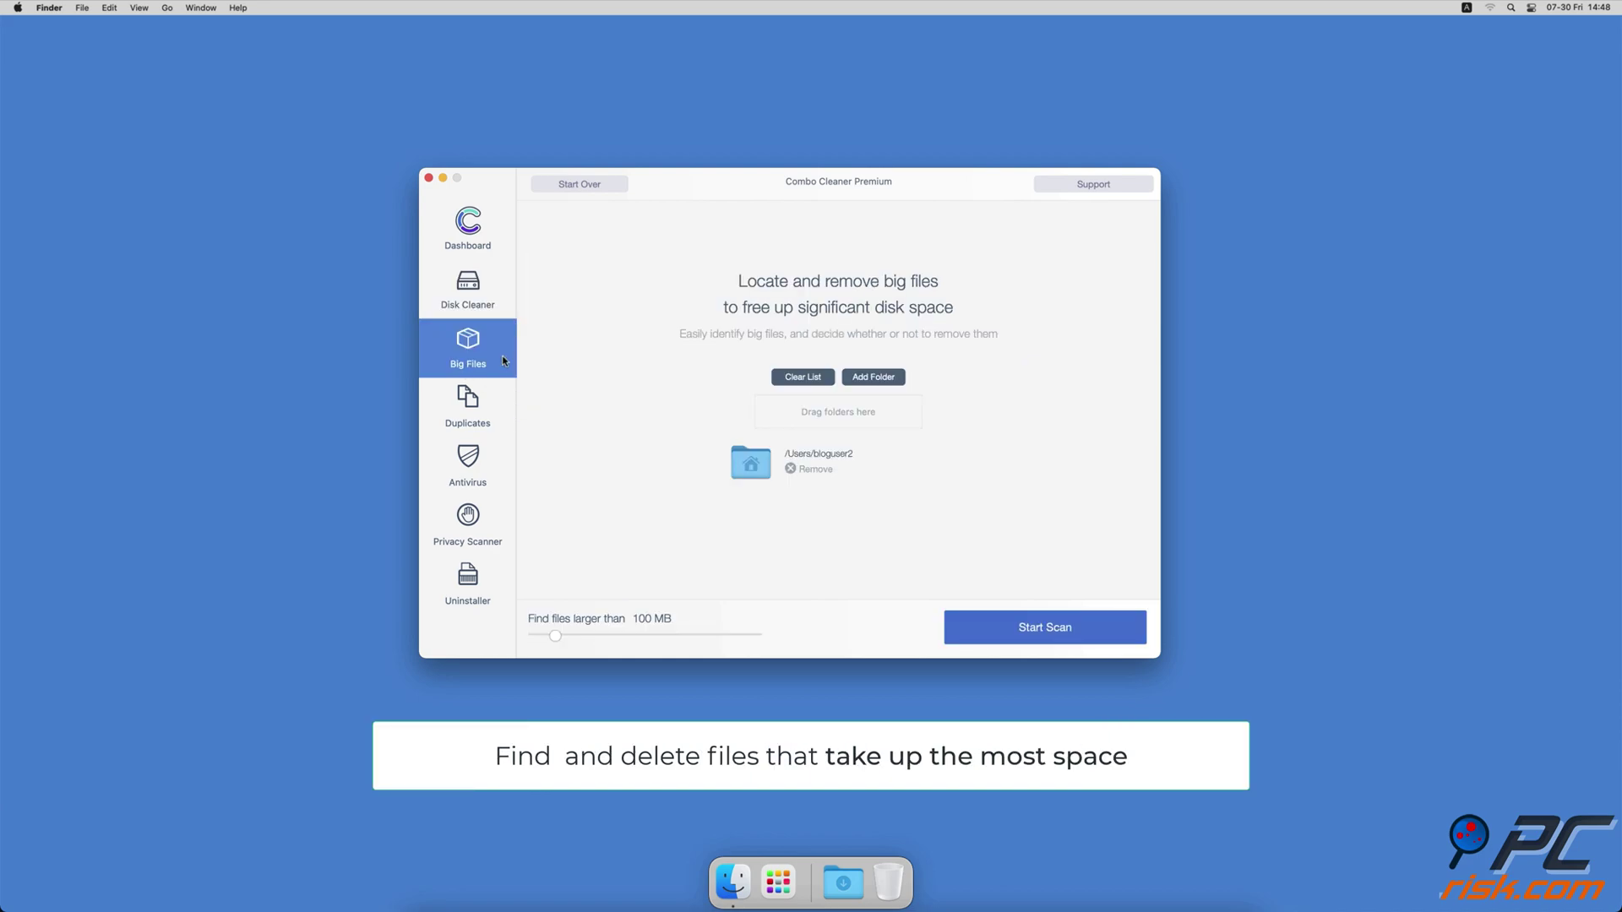
click(980, 626)
click(492, 415)
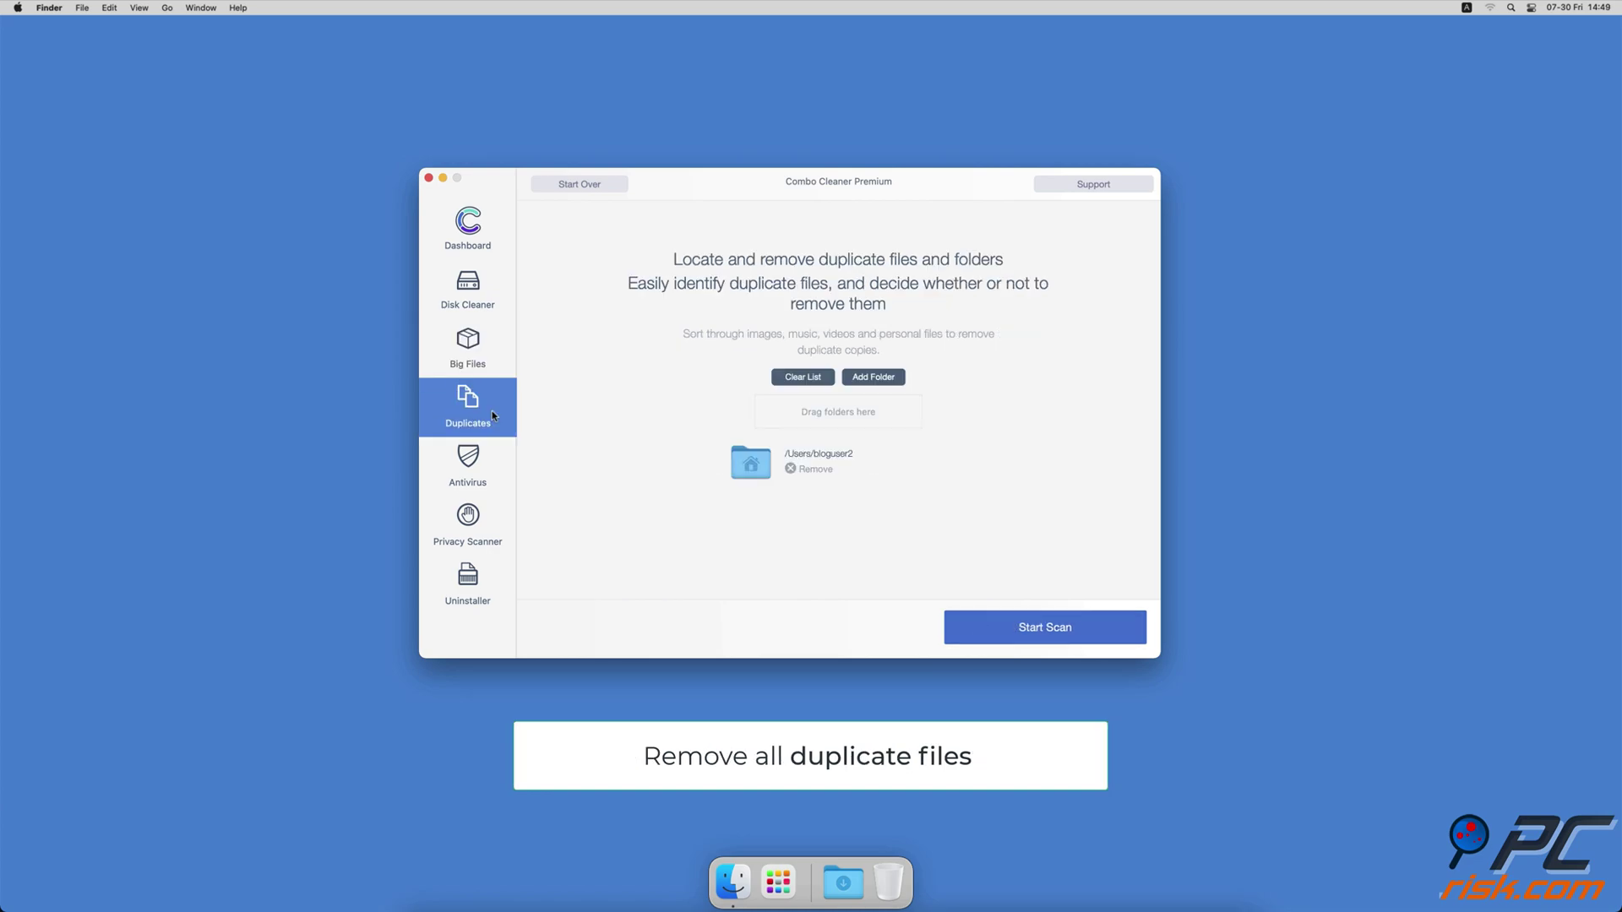
click(979, 625)
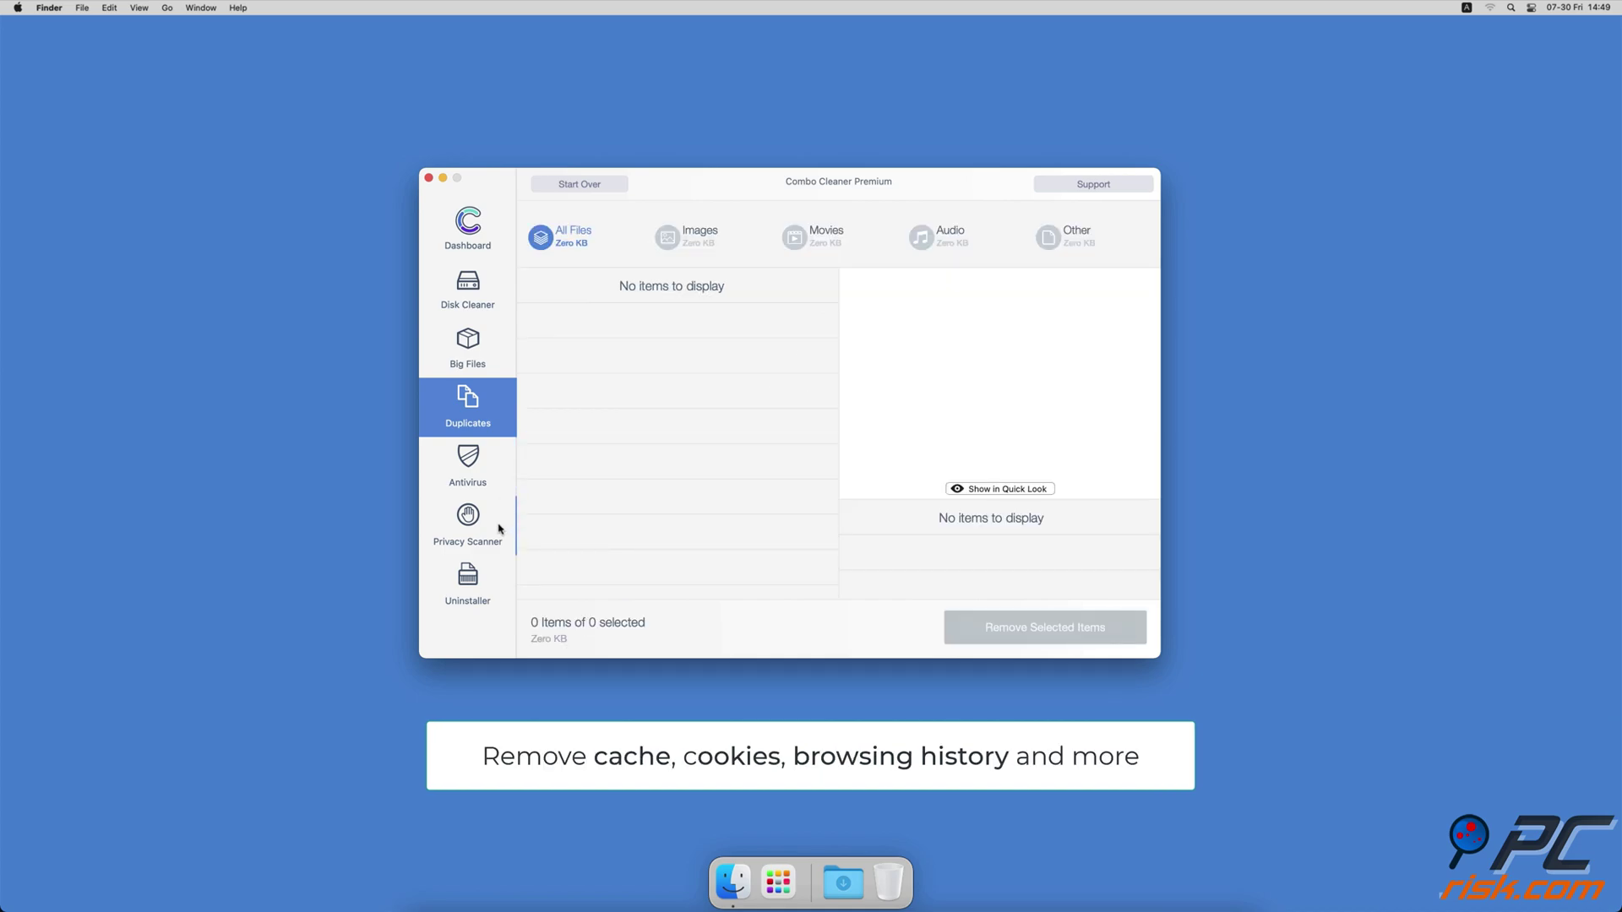
Run the Privacy Scanner, then the Uninstaller scan to list installed apps.
click(498, 527)
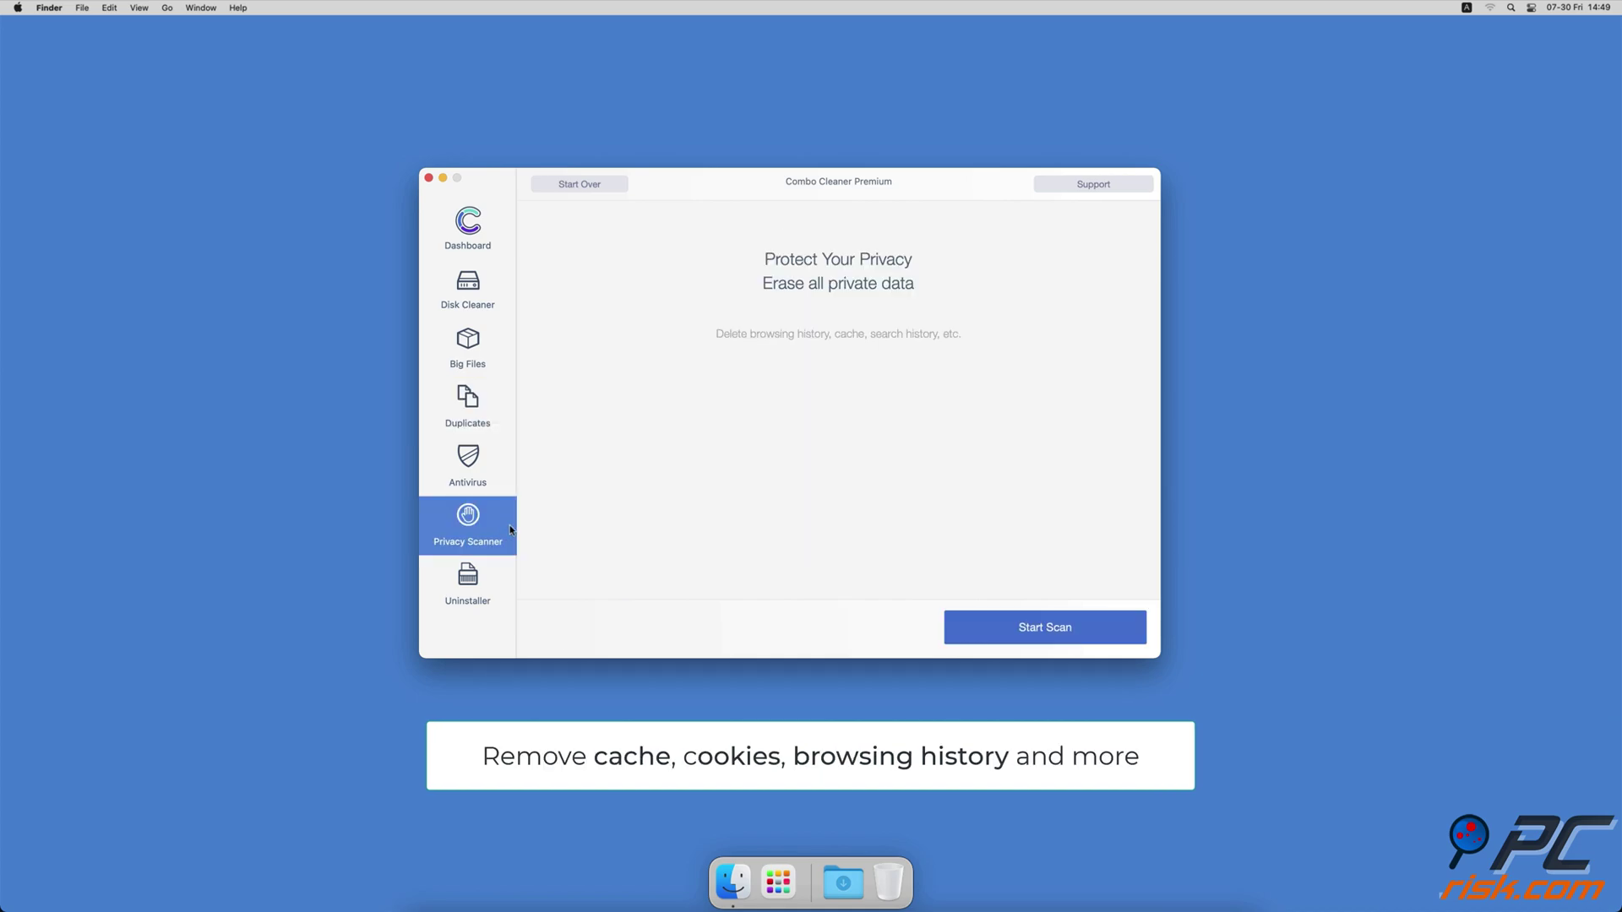
click(962, 629)
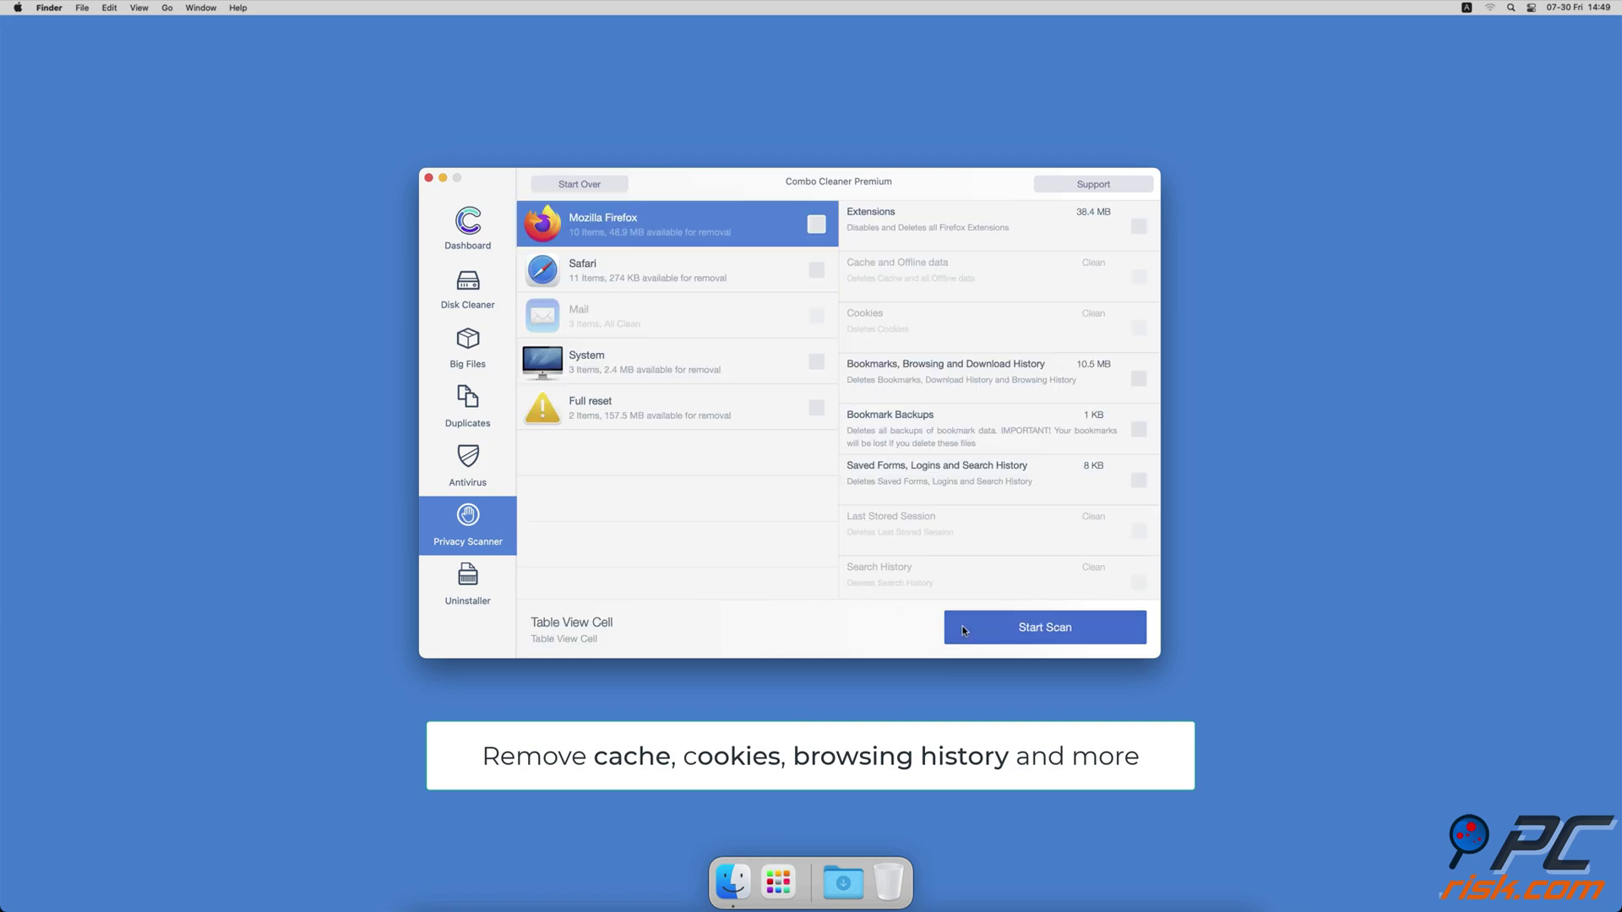
click(505, 597)
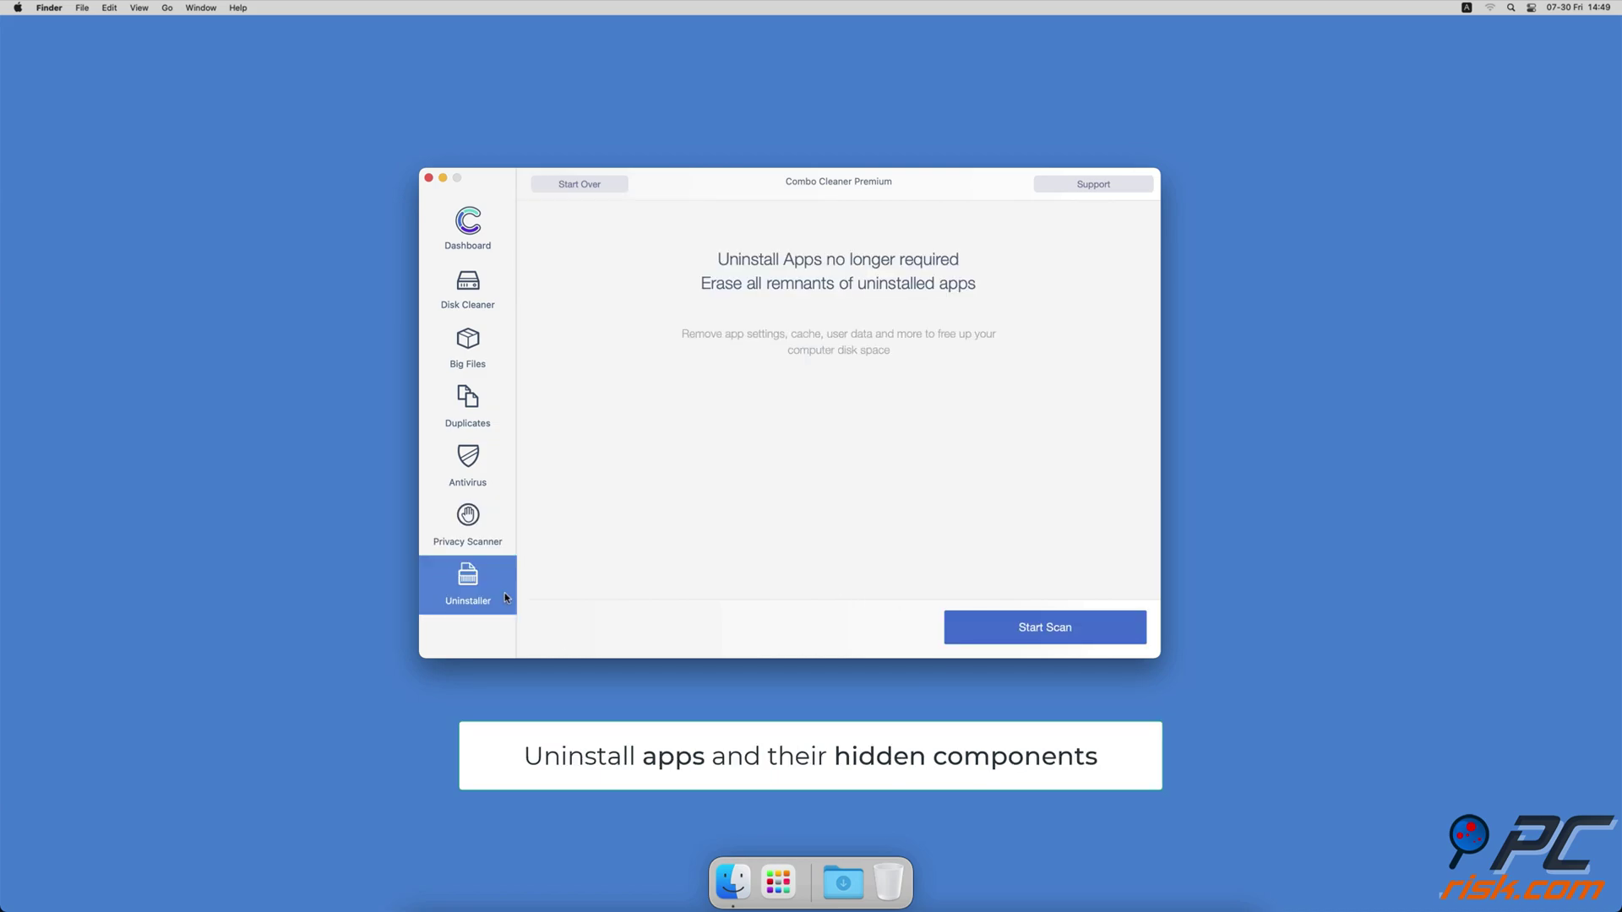
click(960, 632)
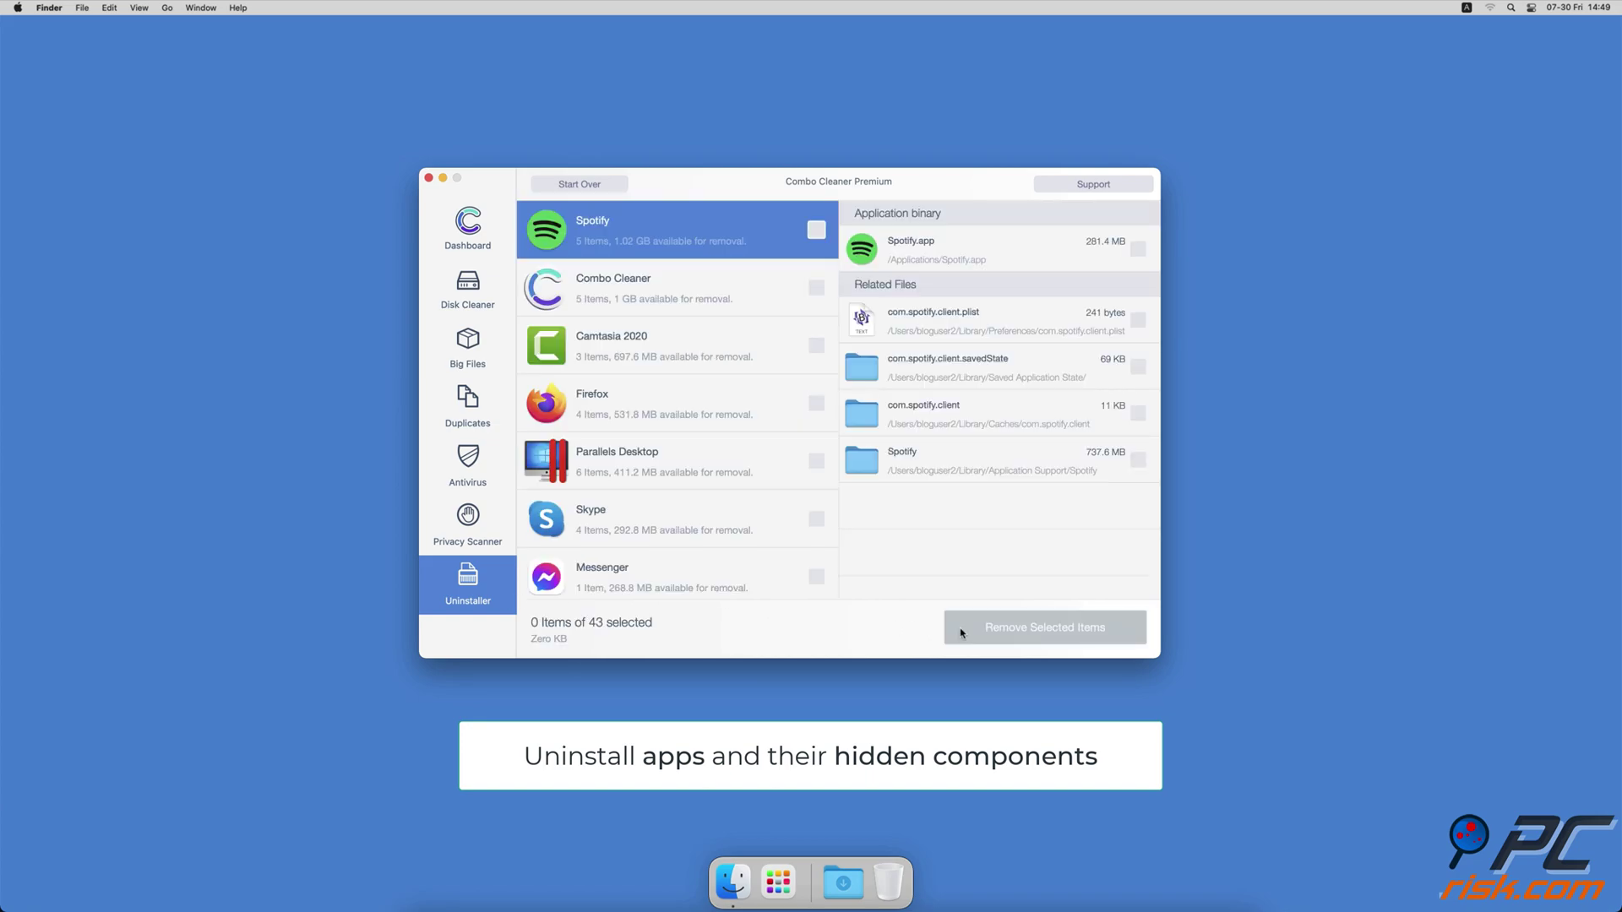